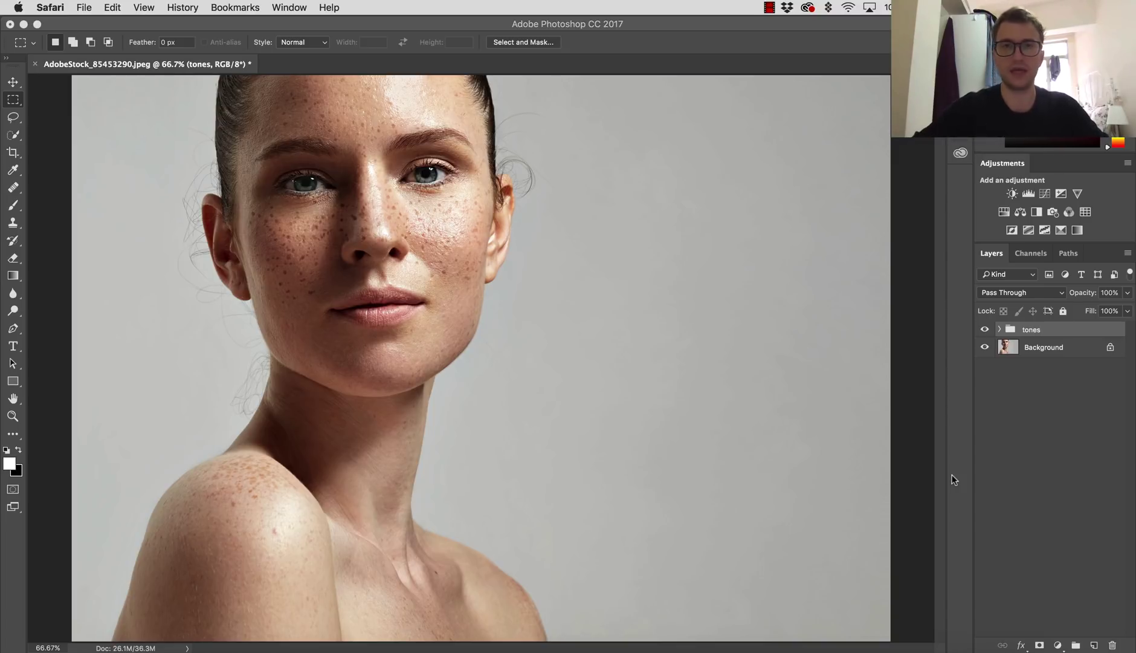
Step: Hide and reshow the 'tones' group to check it, then delete it
left_click(984, 331)
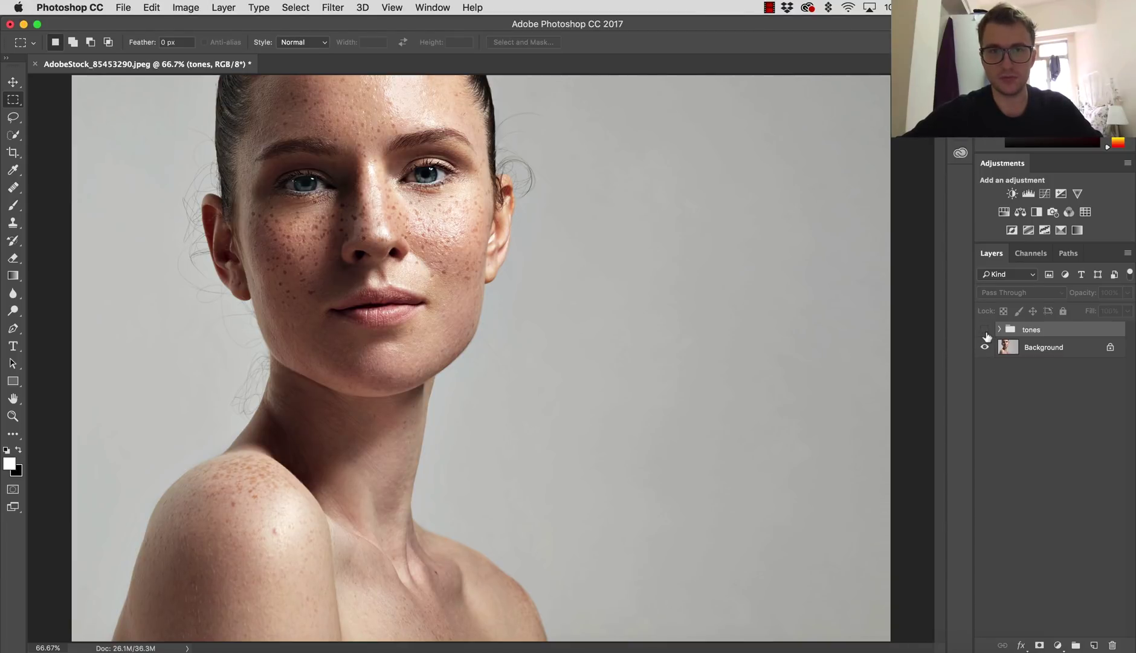
left_click(984, 330)
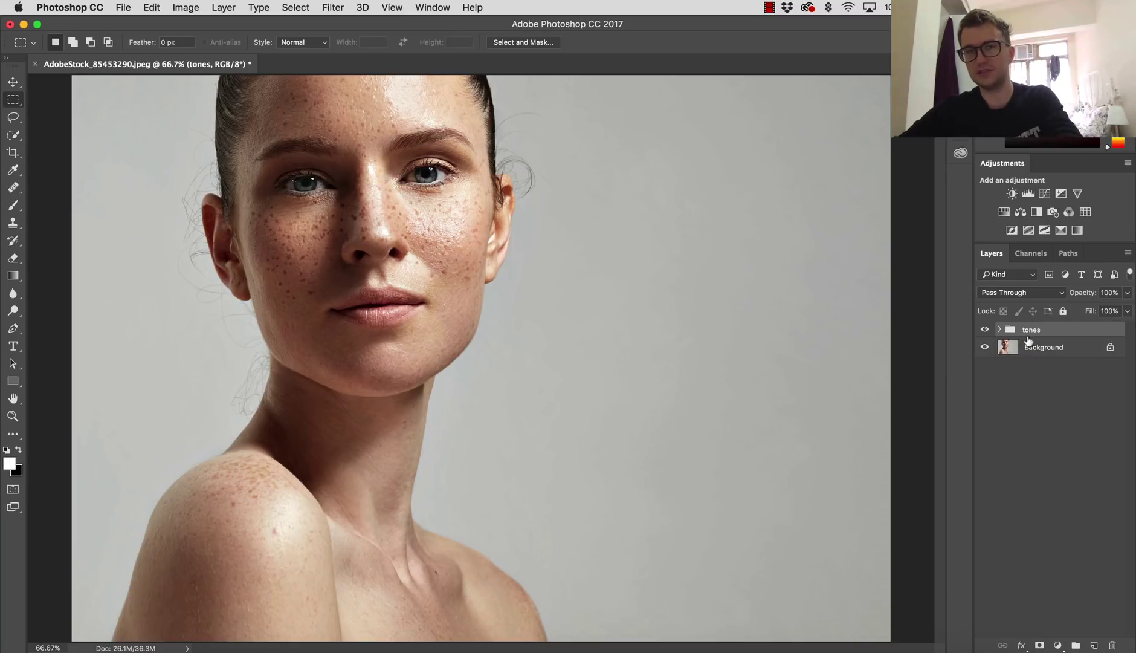
key("Delete")
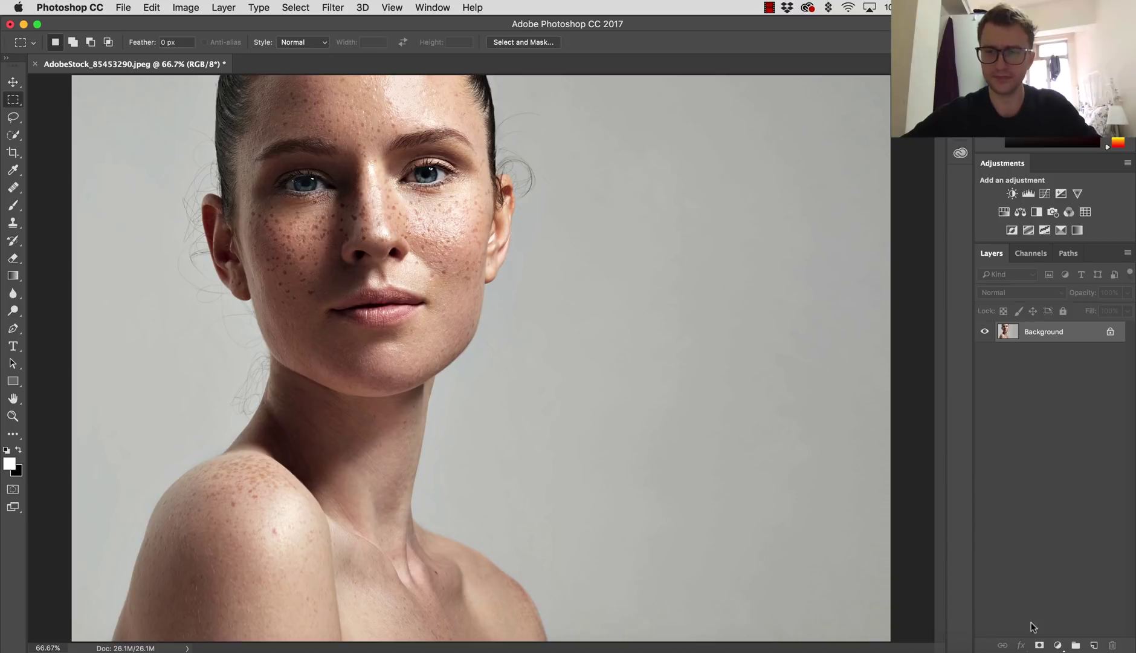
Step: Add a Color Balance adjustment layer and rename it 'skin'
left_click(1058, 645)
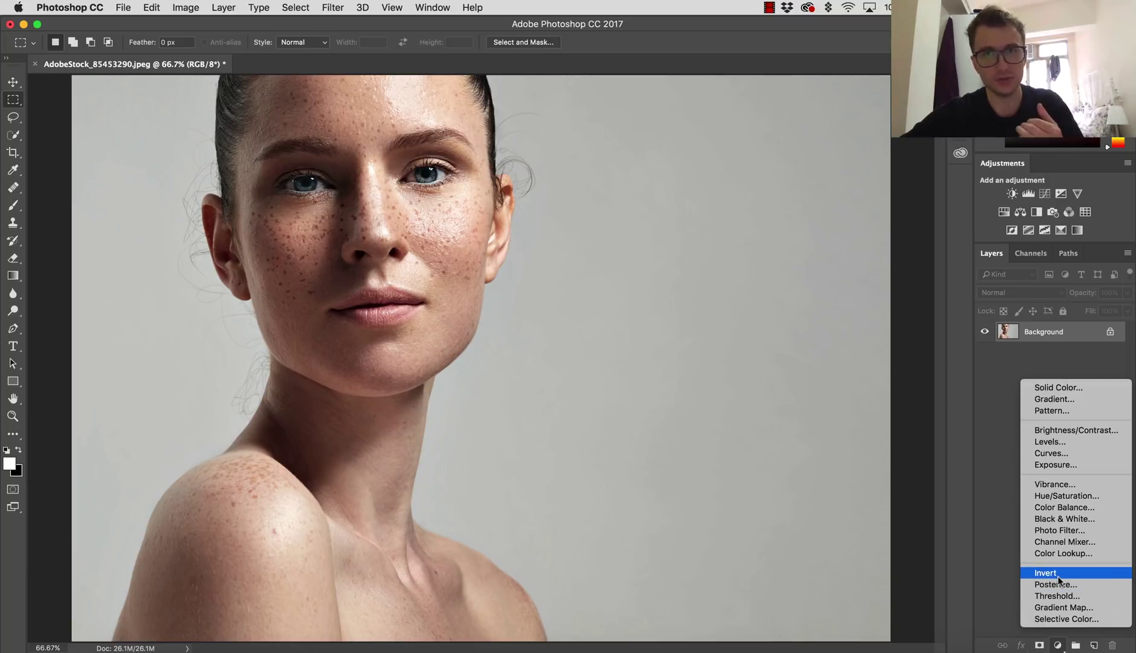
left_click(1047, 511)
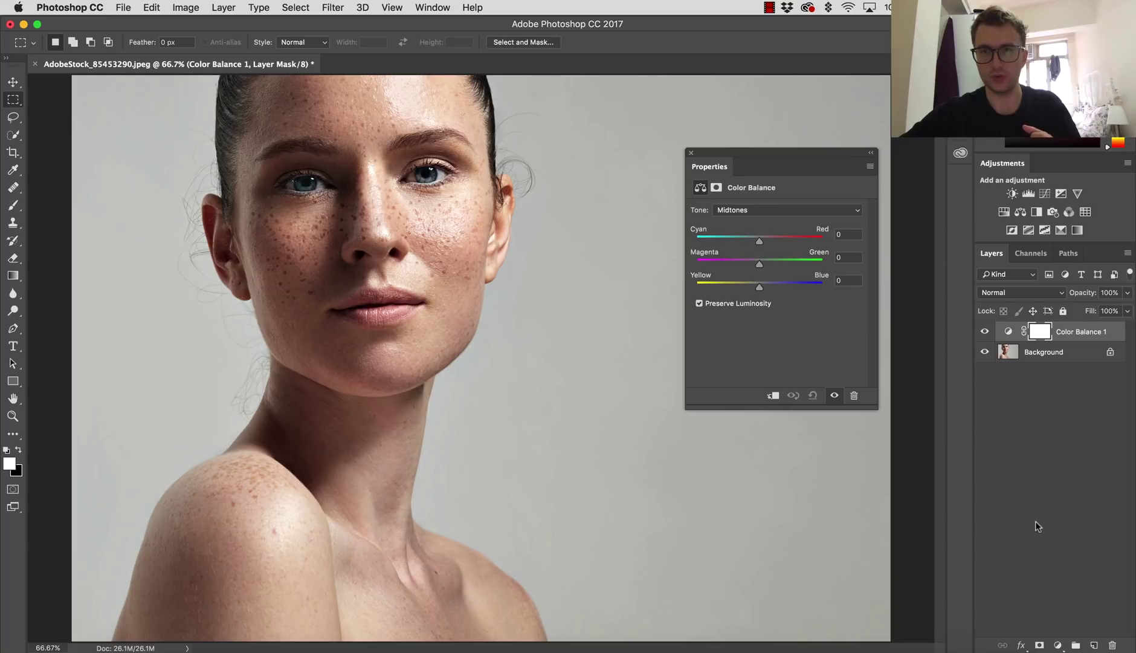
double_click(1062, 332)
type("skin")
key("Return")
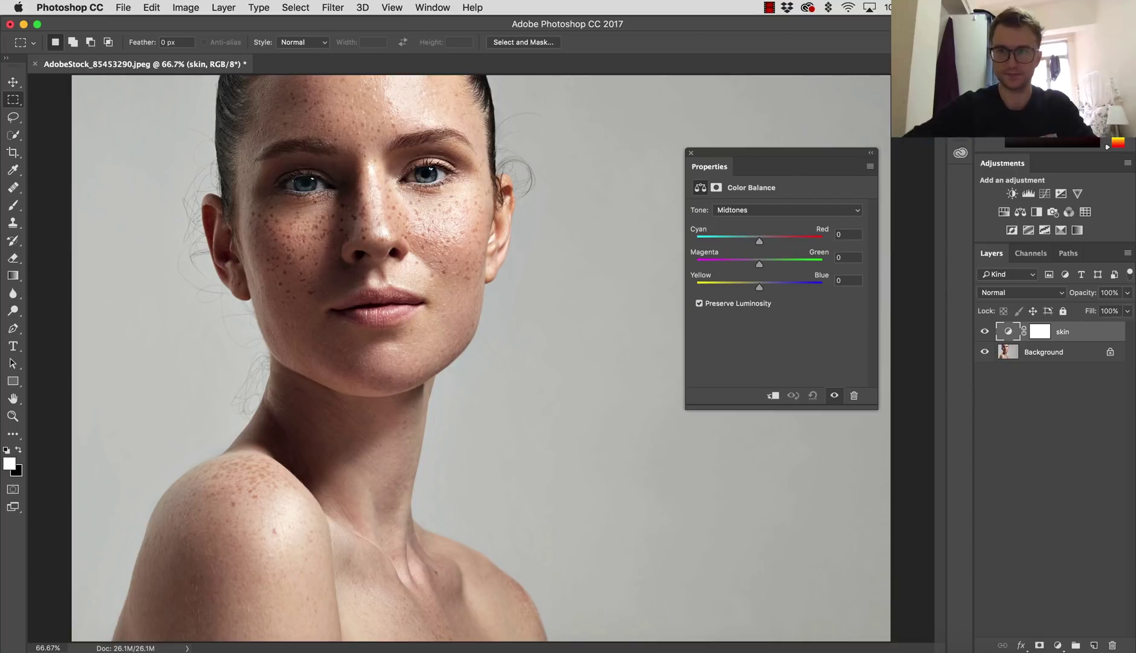
Step: Target the skin mask and quick-select the woman's head, neck and shoulders
left_click(1040, 331)
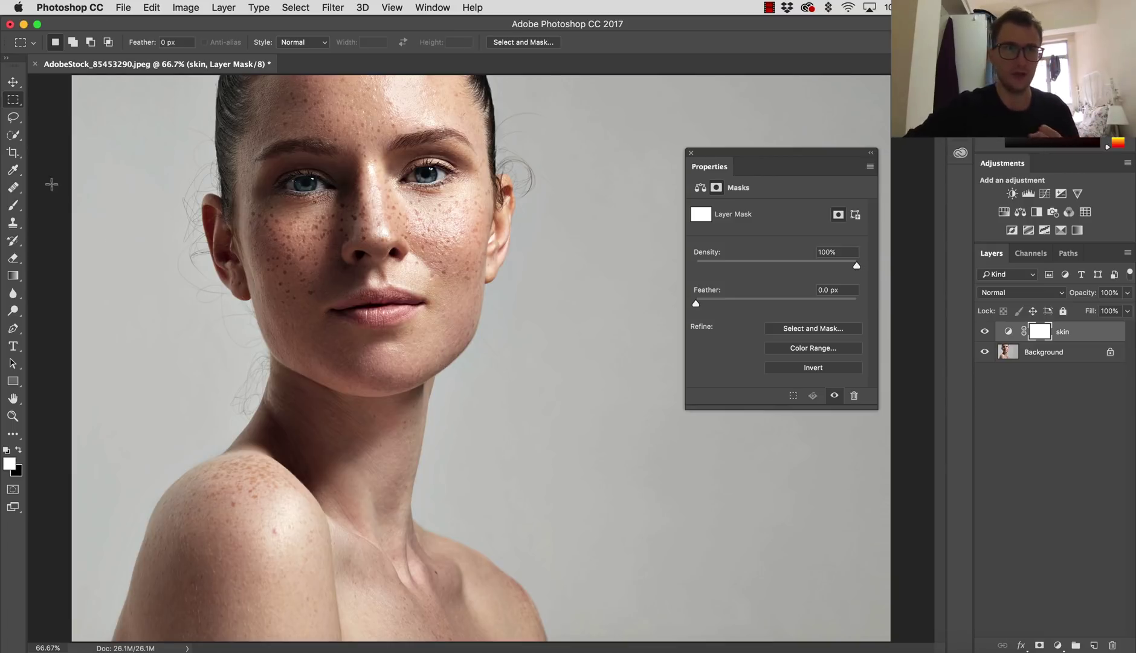
left_click(14, 135)
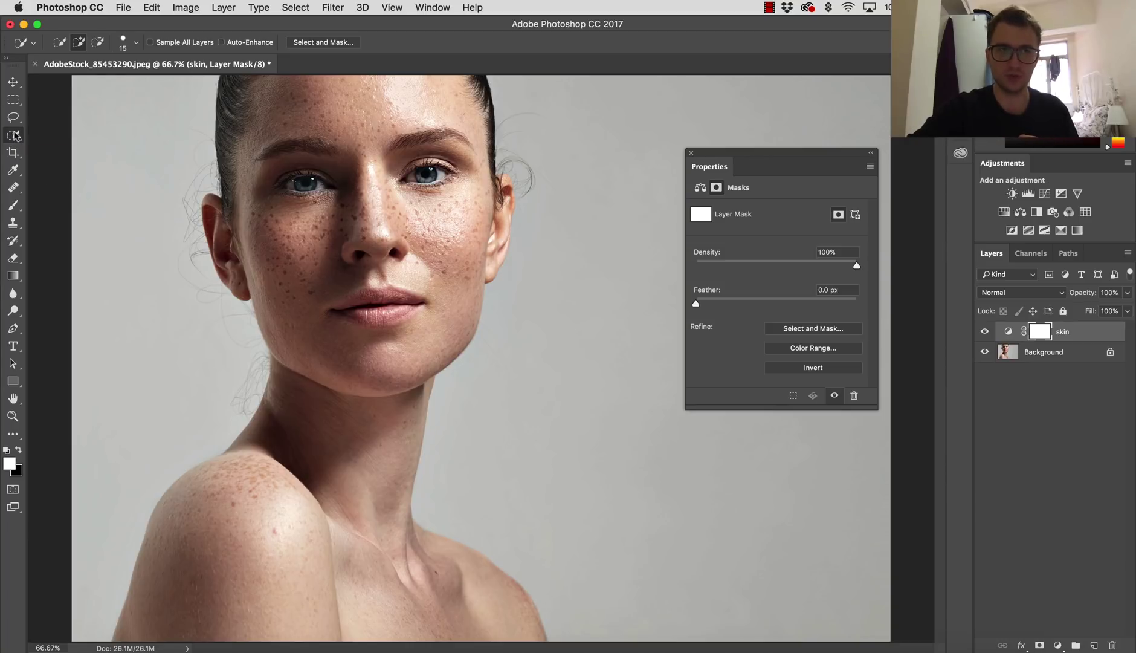
right_click(16, 135)
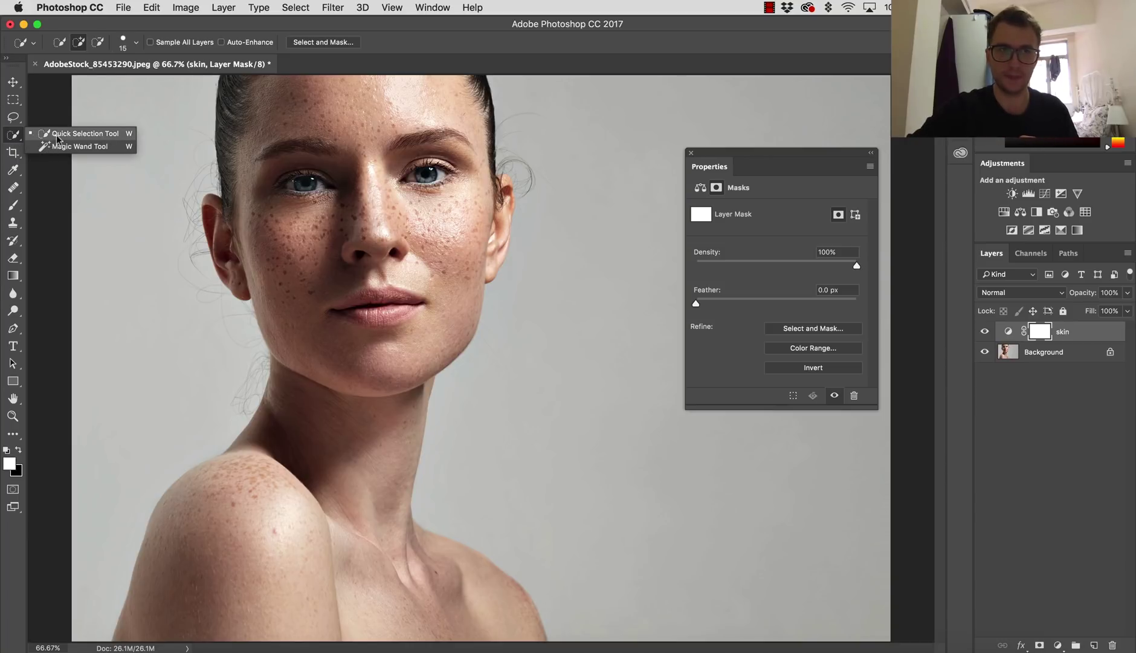
left_click(14, 134)
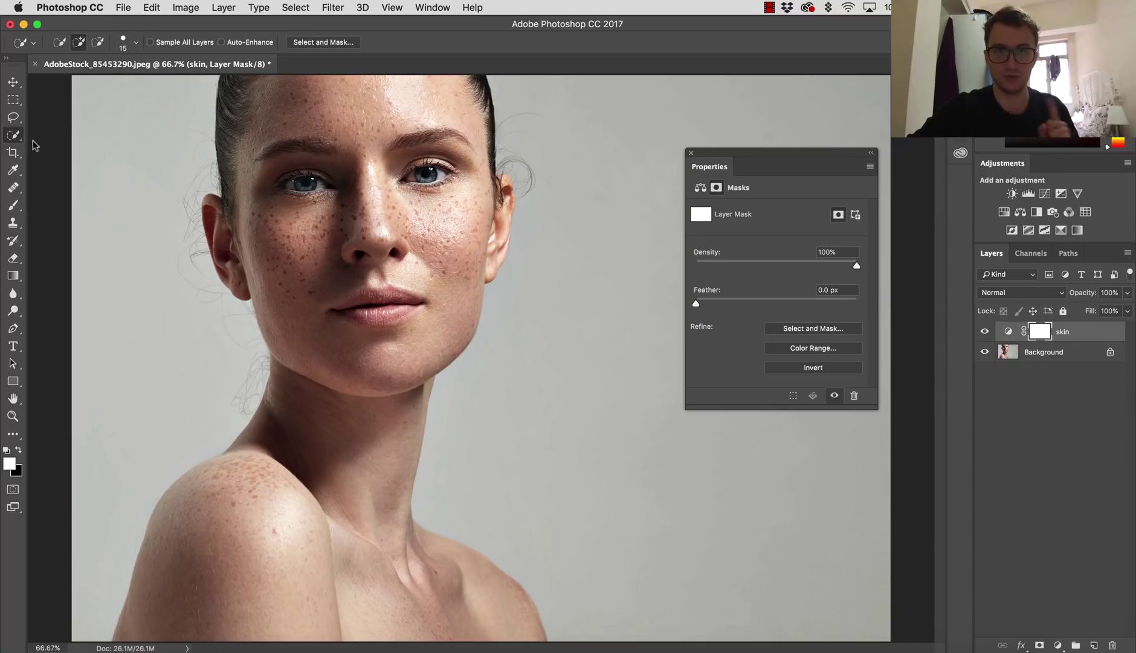
mouse_move(304, 97)
left_mouse_down()
mouse_move(311, 317)
mouse_move(282, 527)
mouse_move(302, 519)
mouse_move(411, 245)
mouse_move(492, 242)
mouse_move(500, 188)
mouse_move(499, 238)
left_mouse_up()
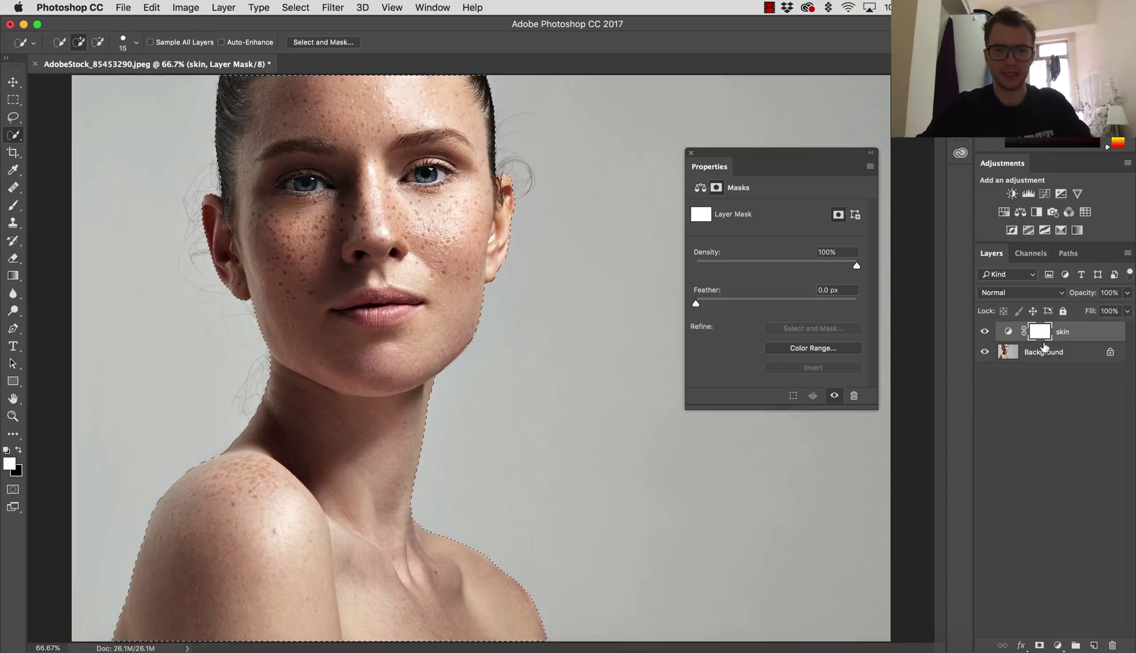
Step: Fill the selected figure on the skin mask with black and deselect
key("Delete")
left_click(12, 99)
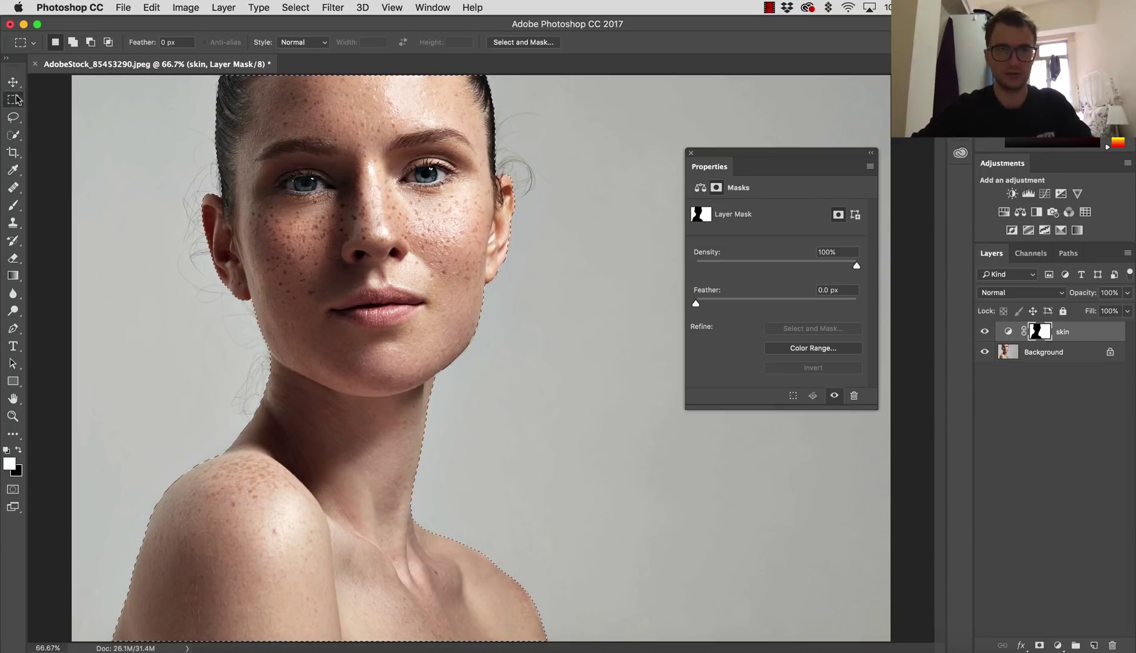
left_click(549, 308)
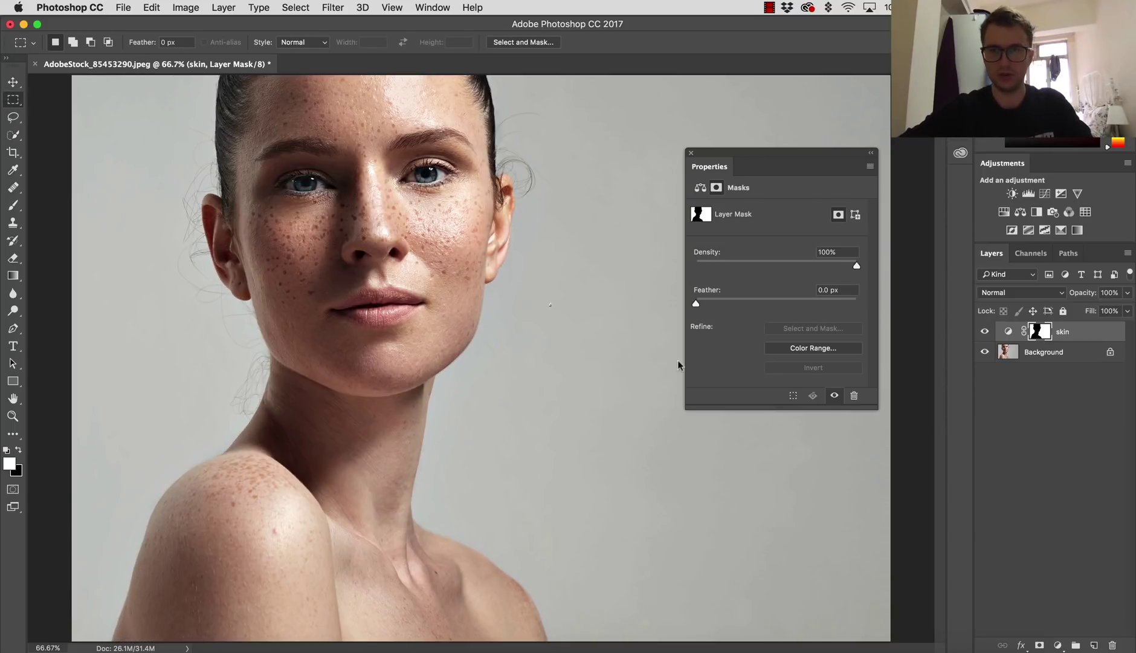
Step: Display the skin mask on the canvas and invert it to white on black
left_click(1039, 331, "alt")
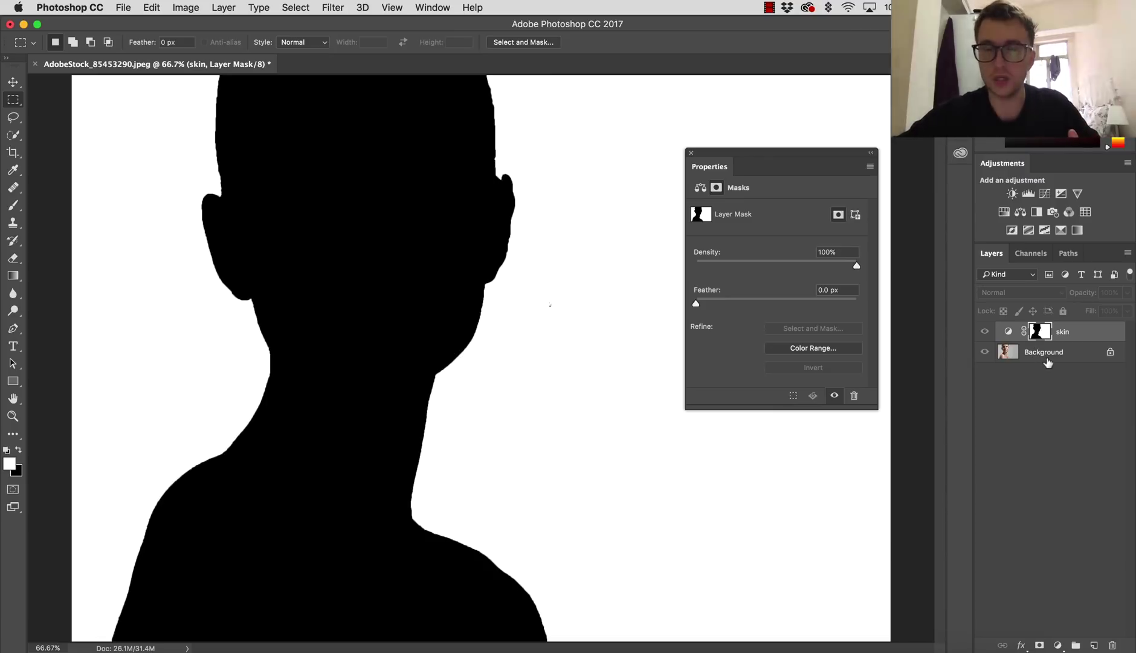
left_click(1040, 326)
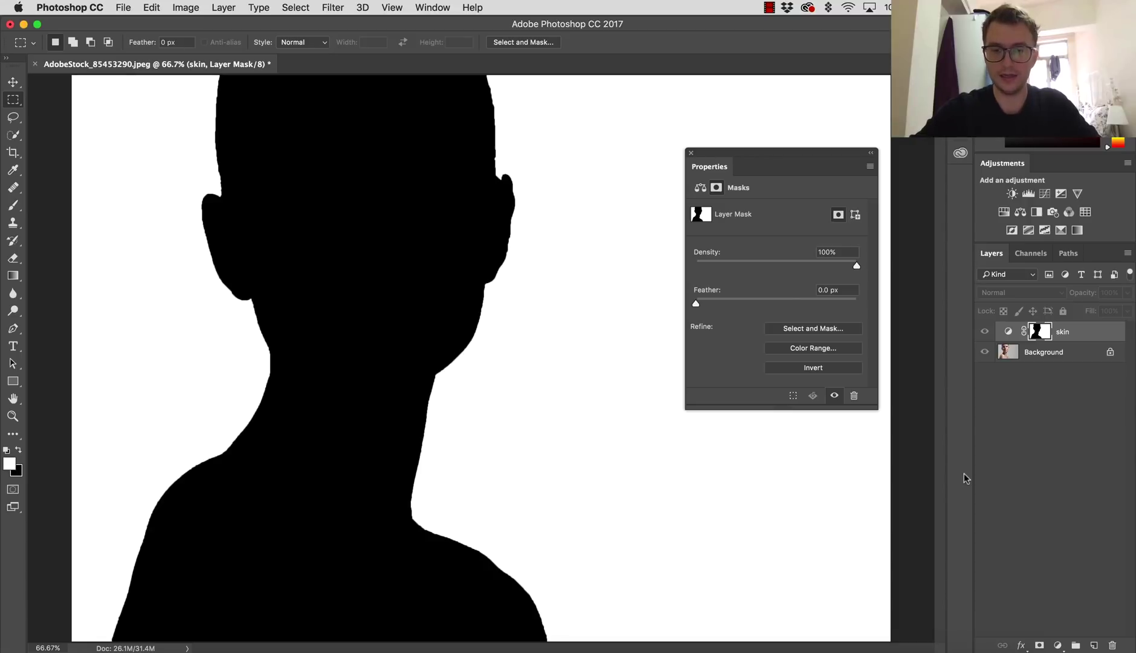
key("super+i")
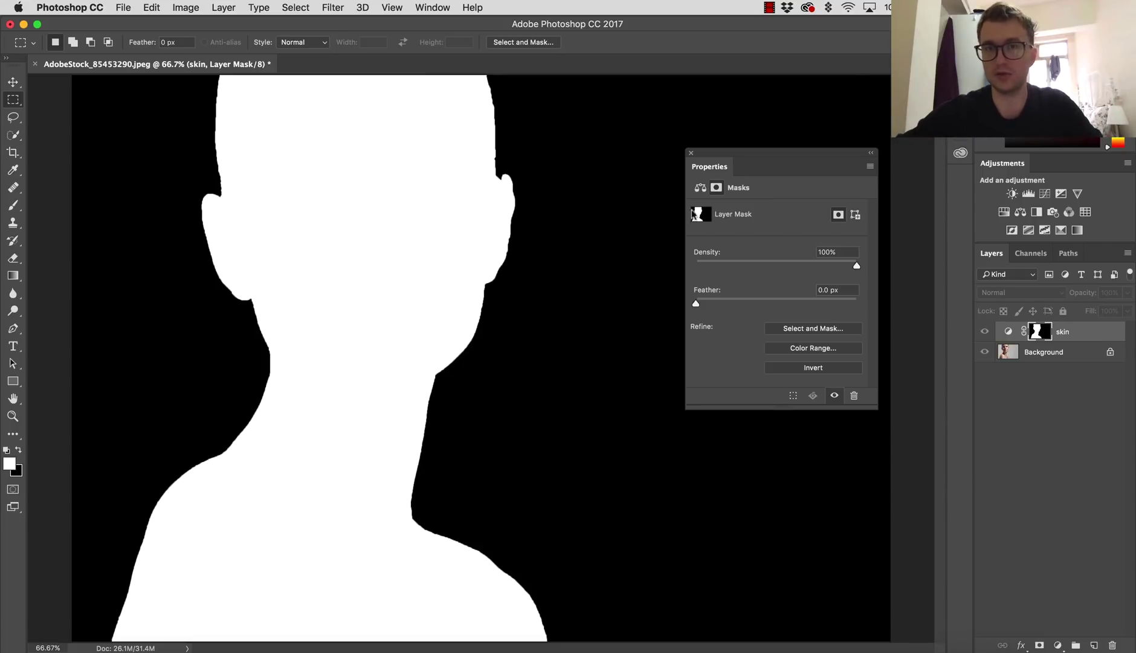
left_click(690, 152)
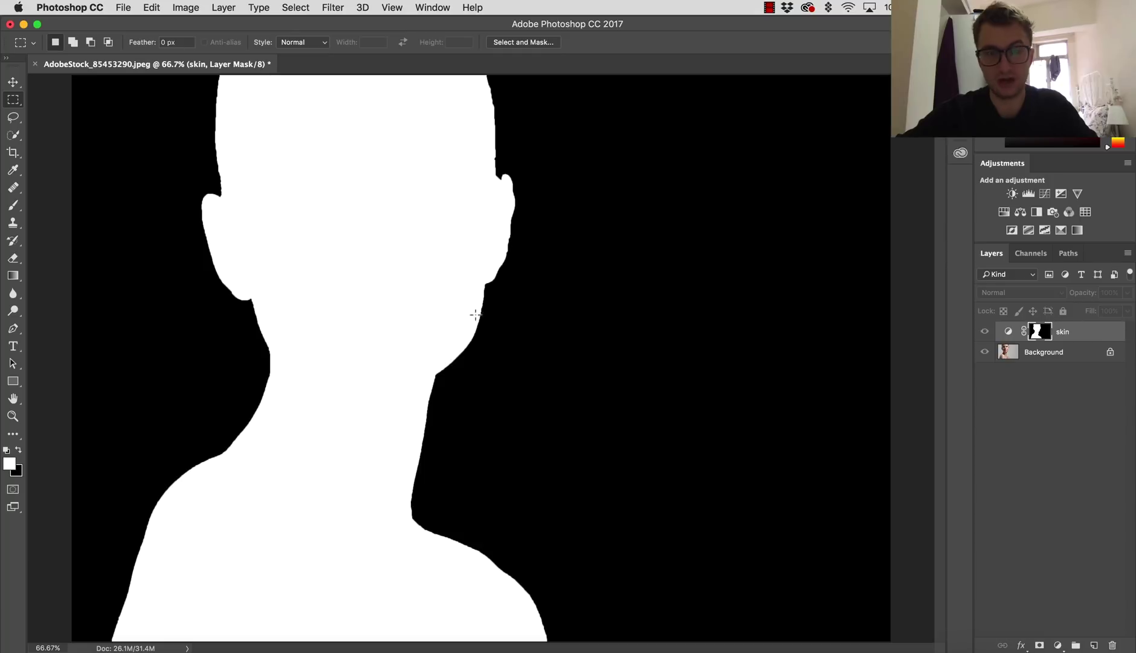
Step: Apply a 6-pixel Gaussian Blur to the skin mask and return to the photo view
left_click(338, 8)
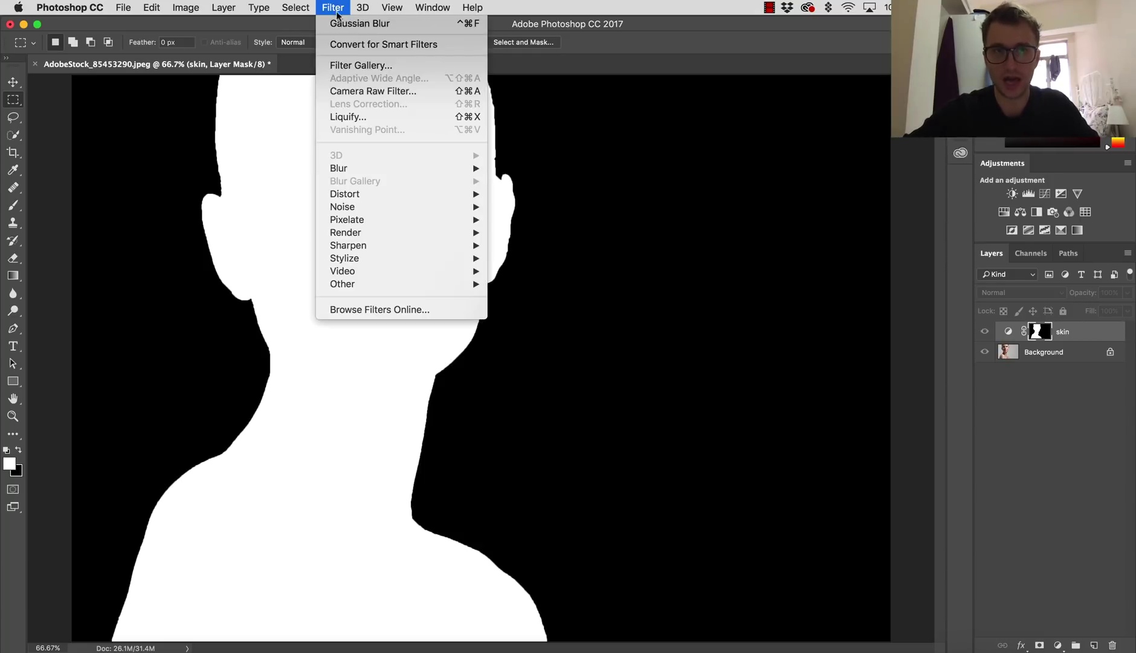
mouse_move(454, 169)
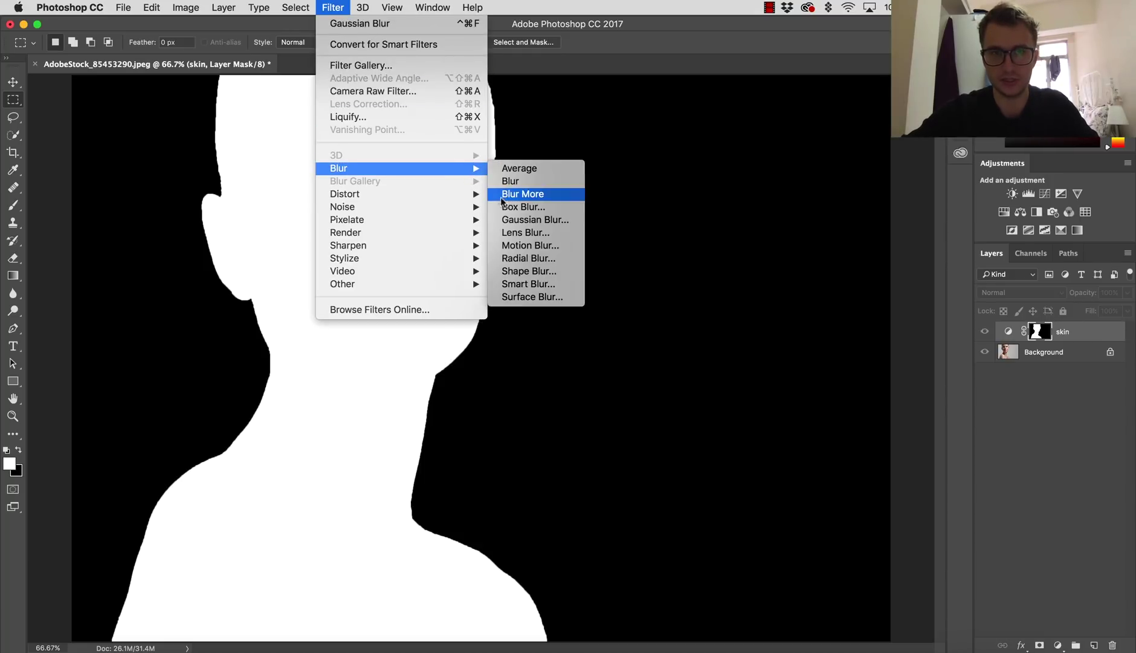
left_click(518, 218)
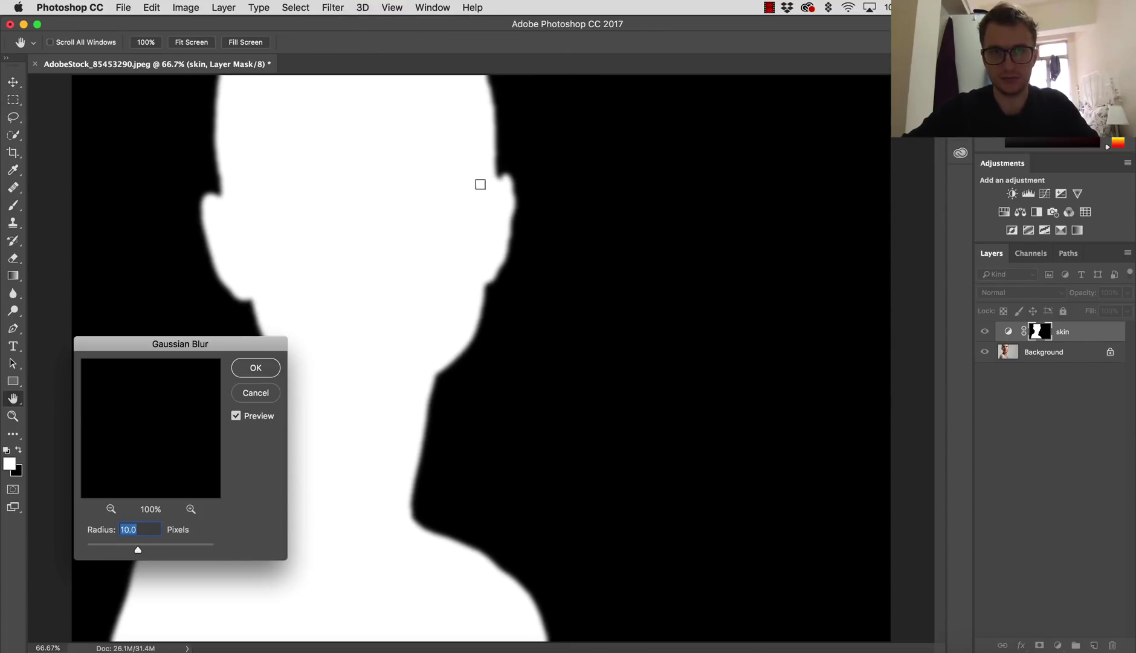
type("6")
left_click(254, 367)
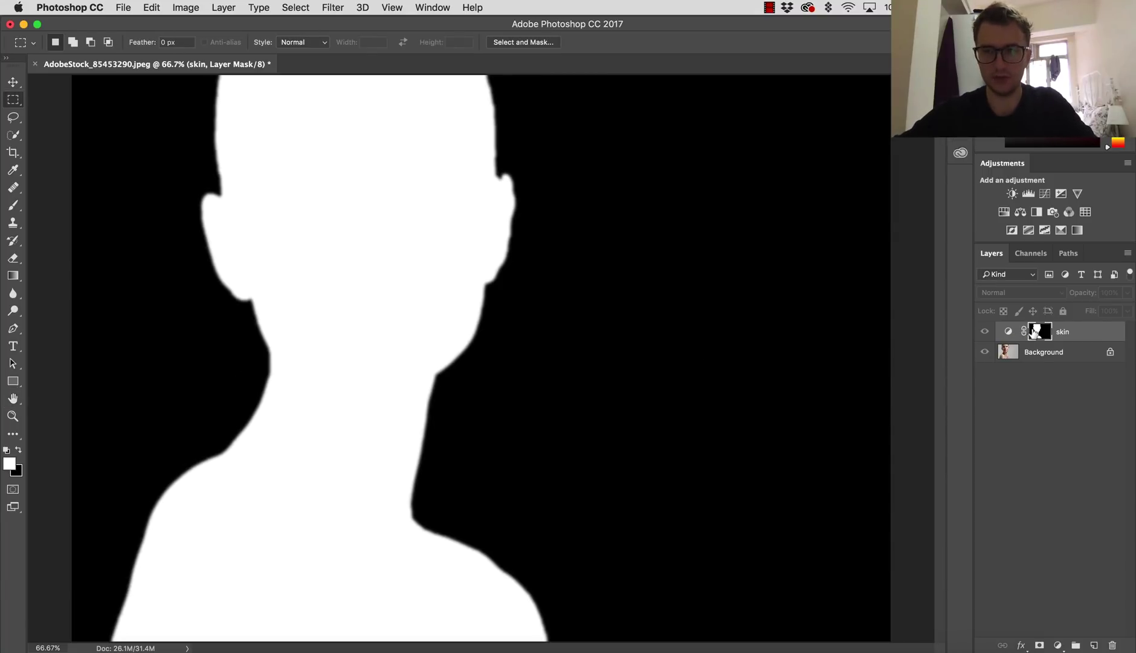
left_click(1035, 332, "alt")
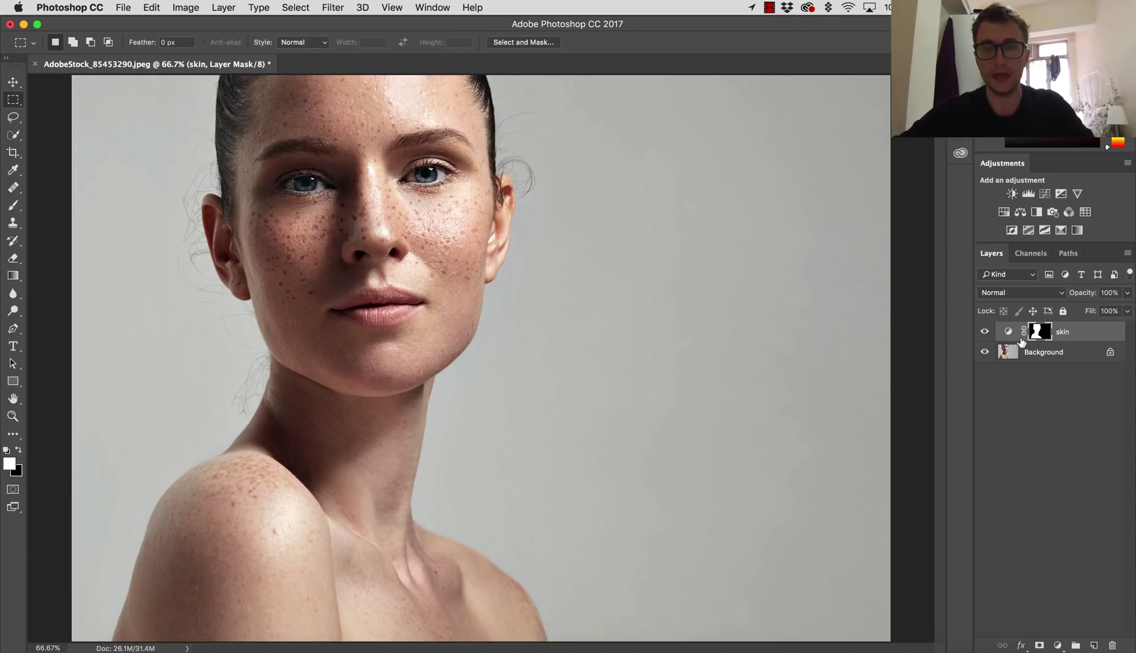
Step: Set the skin layer's Shadows to Cyan–Red +10 and Yellow–Blue 0, then select Midtones
double_click(1008, 332)
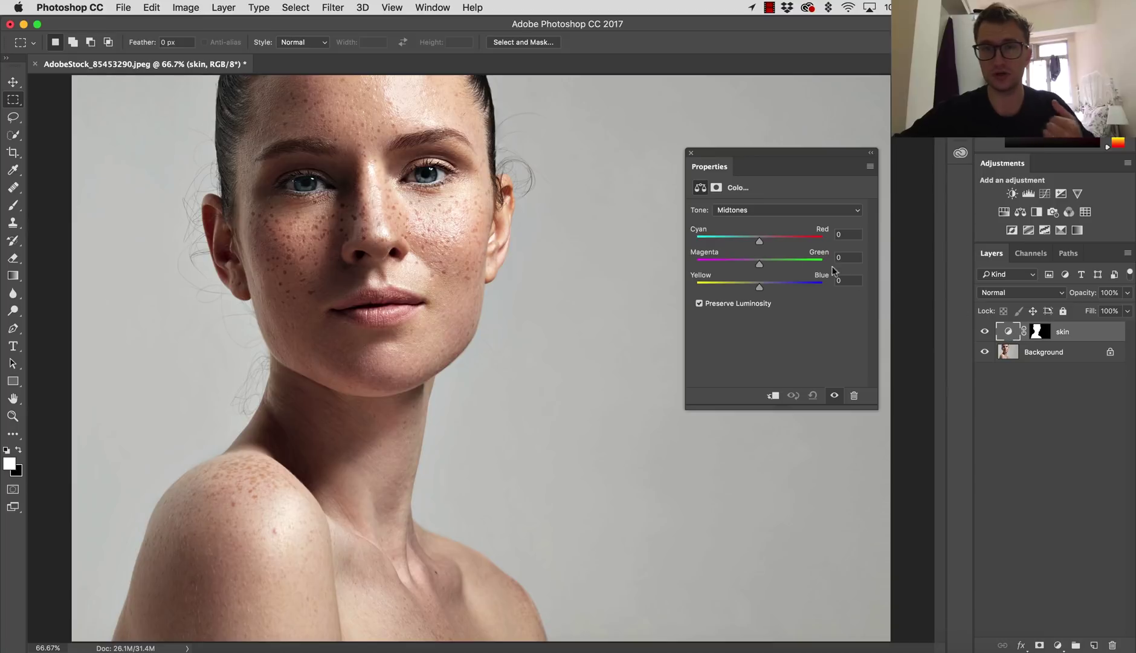
left_click(748, 209)
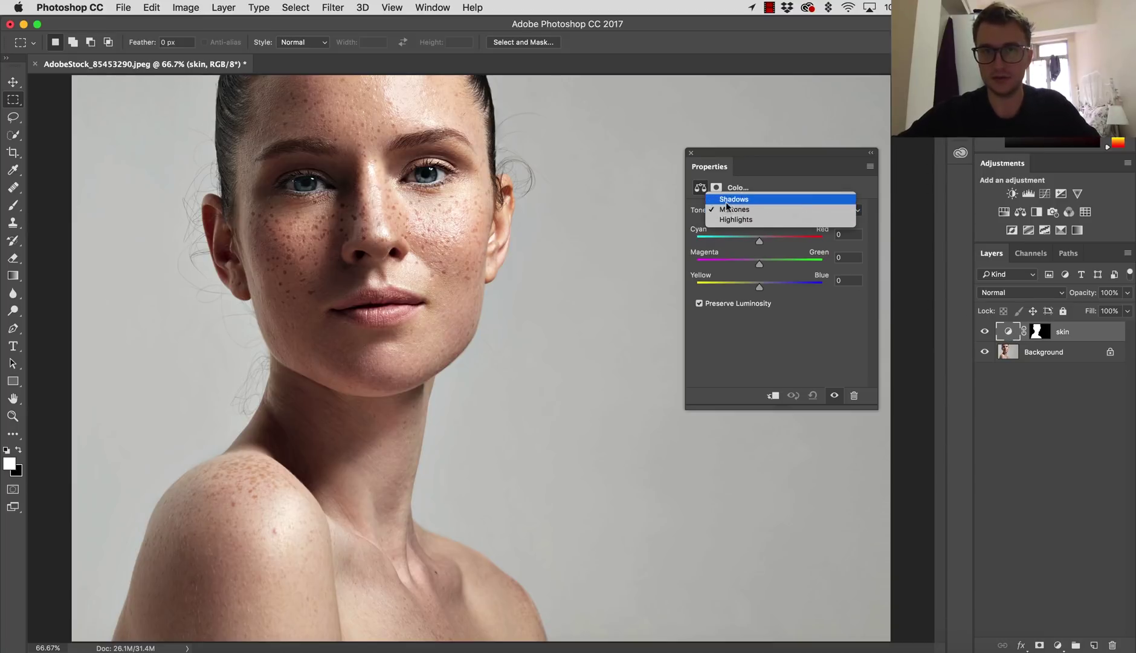
left_click(740, 199)
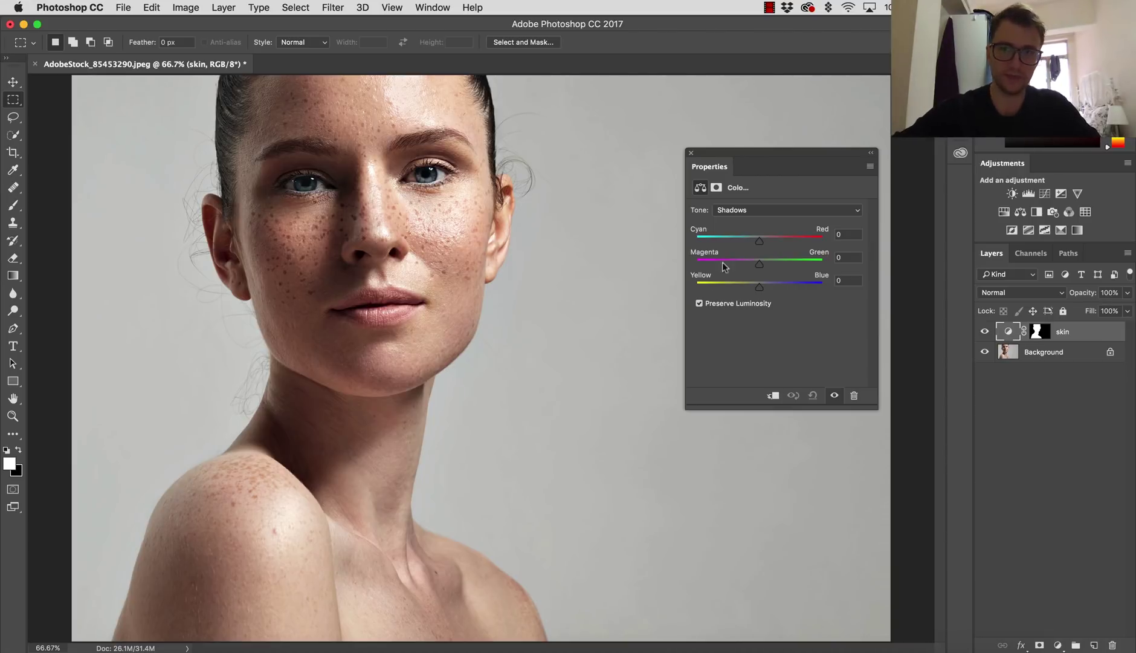
left_click_drag(759, 241, 752, 240)
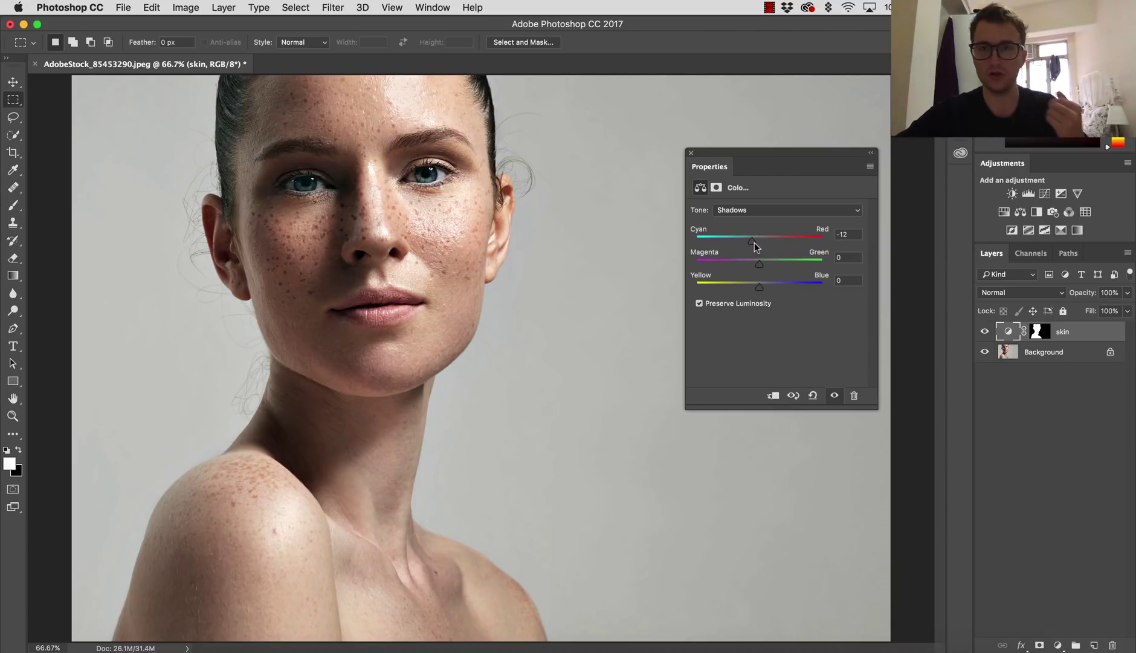
left_click_drag(765, 283, 768, 286)
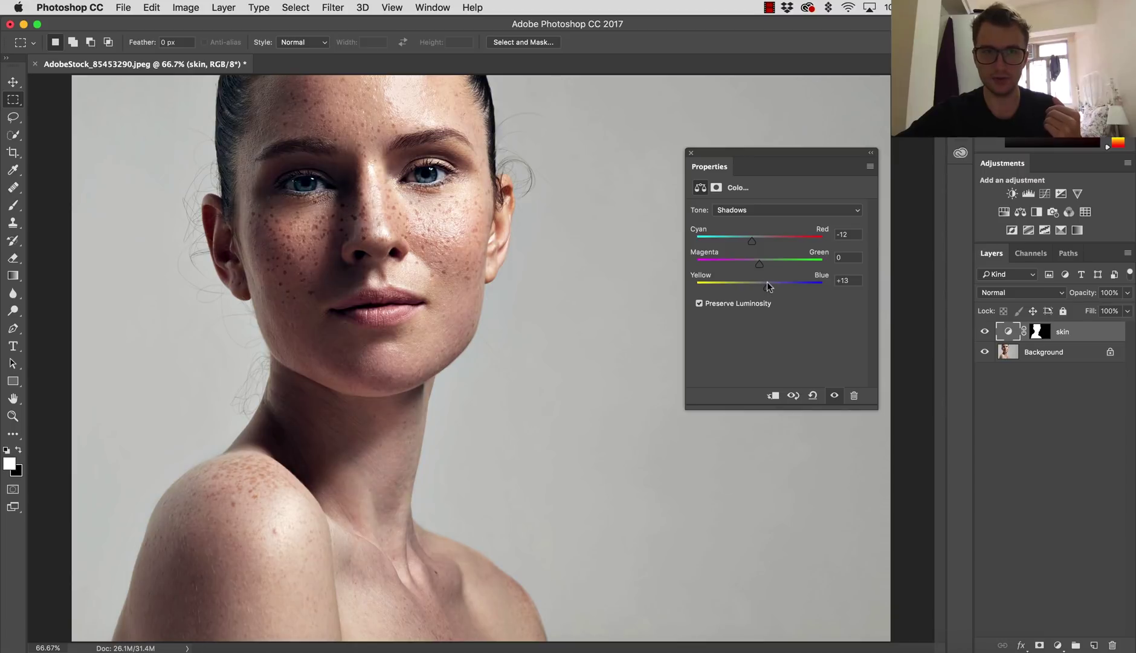
left_click_drag(752, 240, 770, 240)
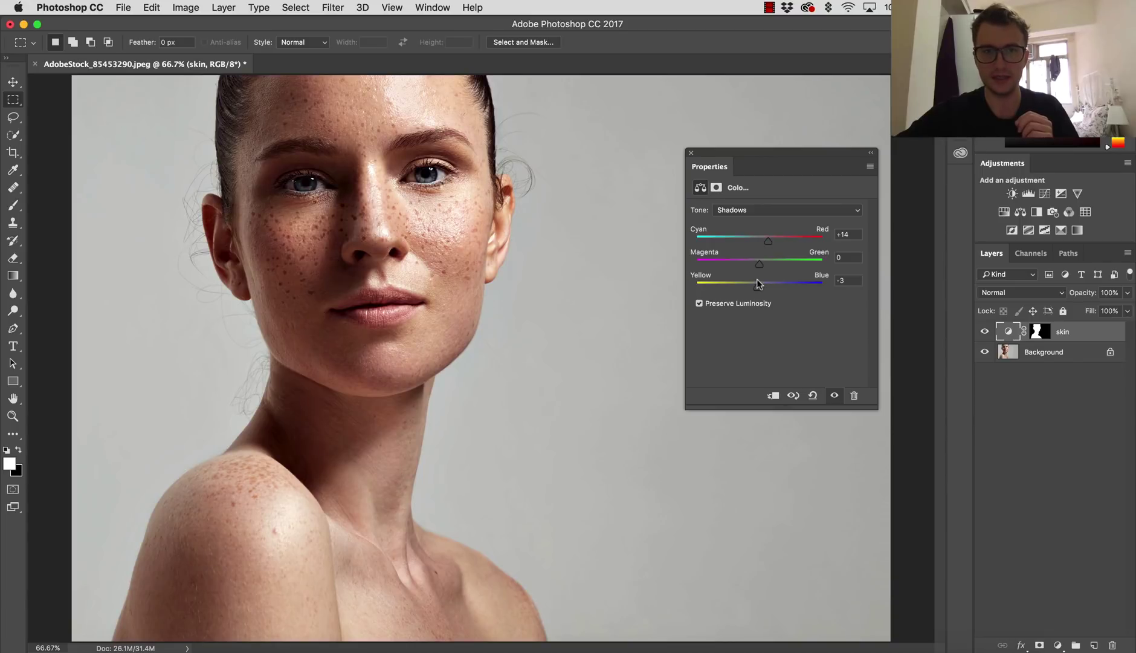
left_click_drag(753, 281, 767, 240)
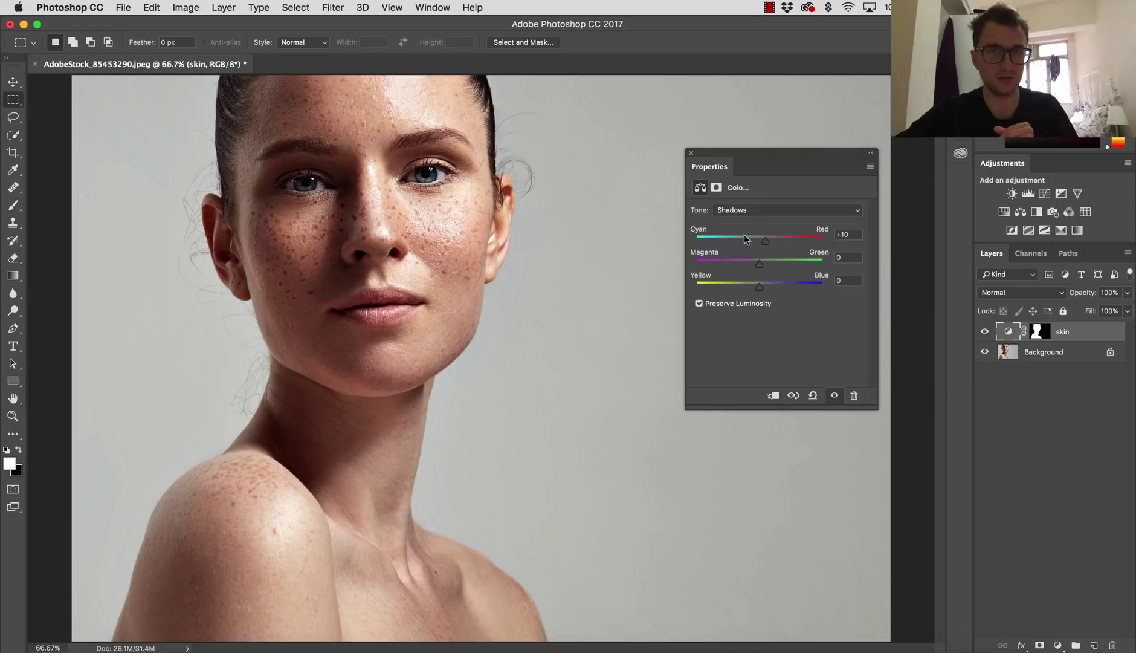
left_click(743, 210)
left_click(740, 223)
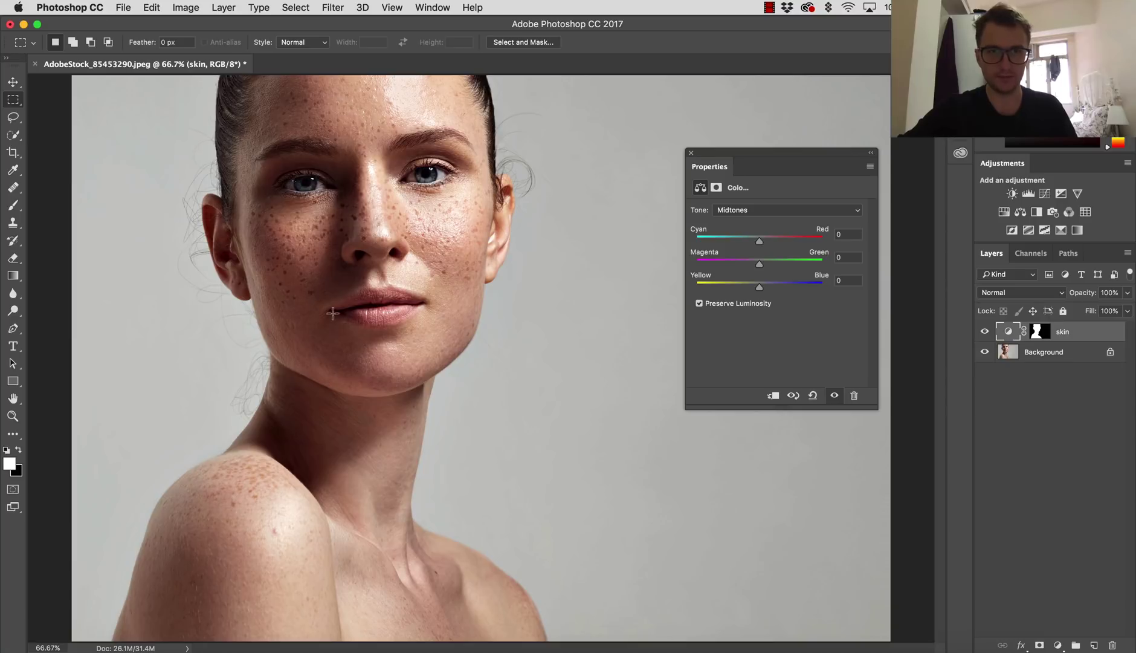
Step: Set Midtones to Cyan–Red +4, Yellow–Blue -5 and Highlights to Cyan–Red -4, Yellow–Blue -5
left_click_drag(759, 242, 763, 243)
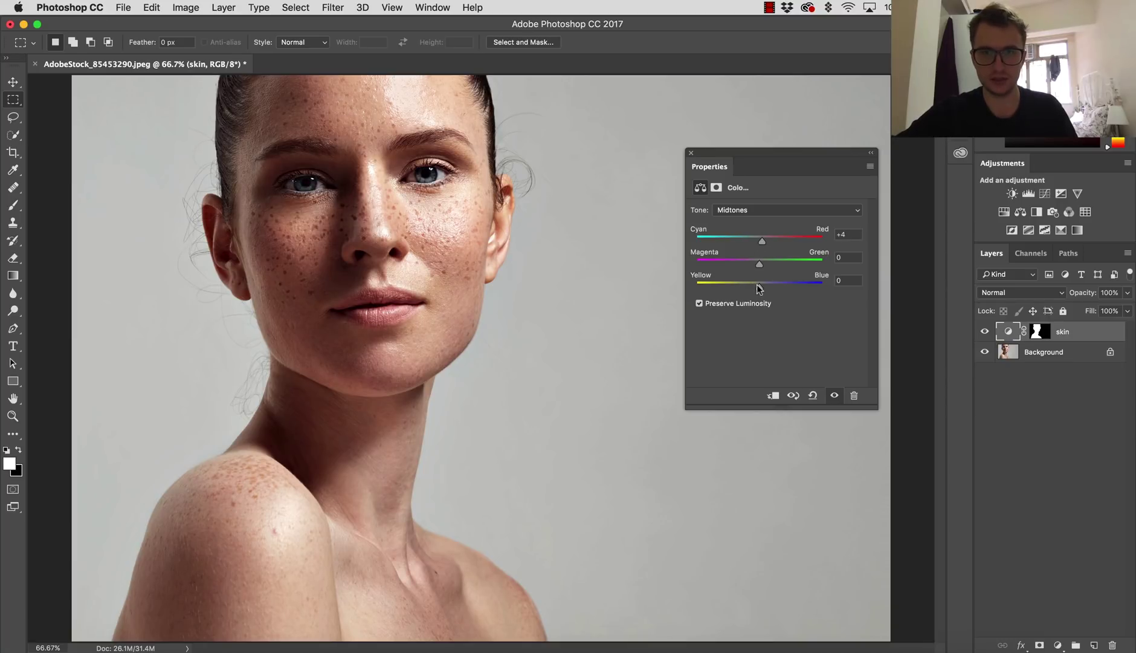
left_click_drag(759, 285, 756, 285)
left_click(750, 210)
left_click(744, 223)
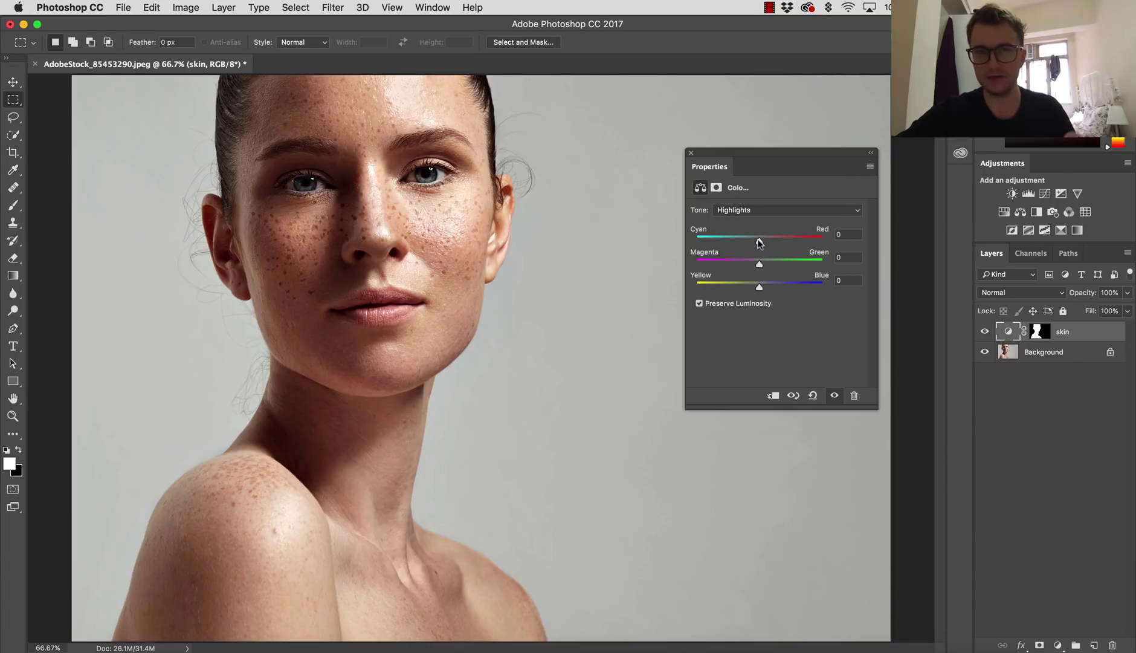
left_click_drag(760, 243, 760, 240)
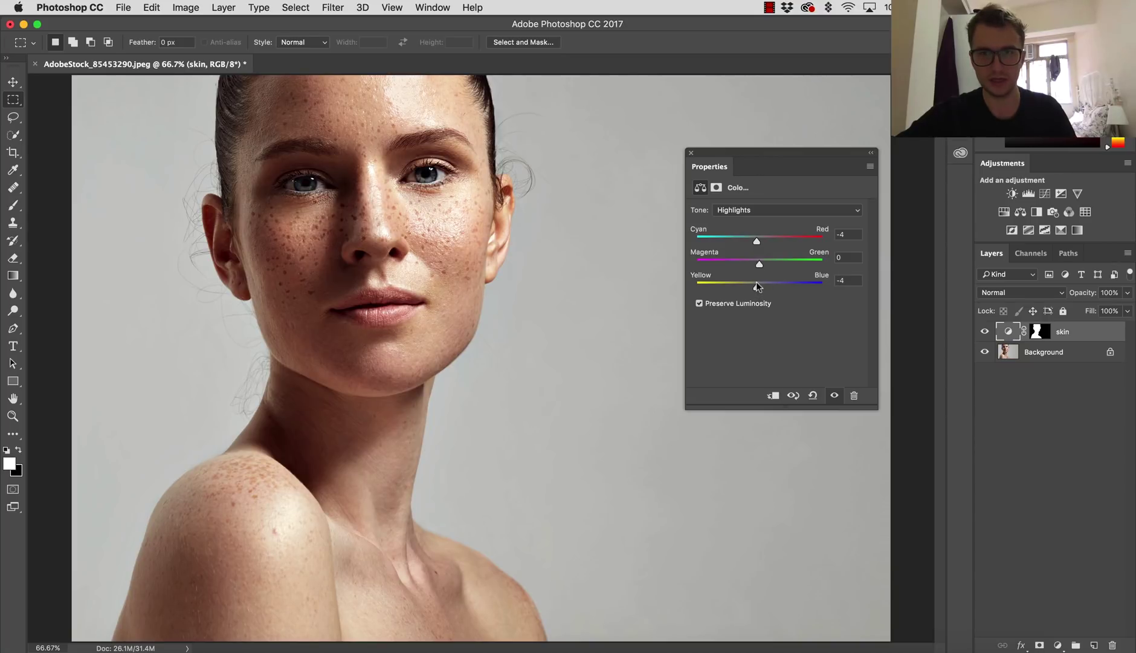
mouse_move(756, 286)
left_mouse_down()
mouse_move(768, 285)
mouse_move(755, 280)
left_mouse_up()
left_click(984, 331)
left_click(984, 332)
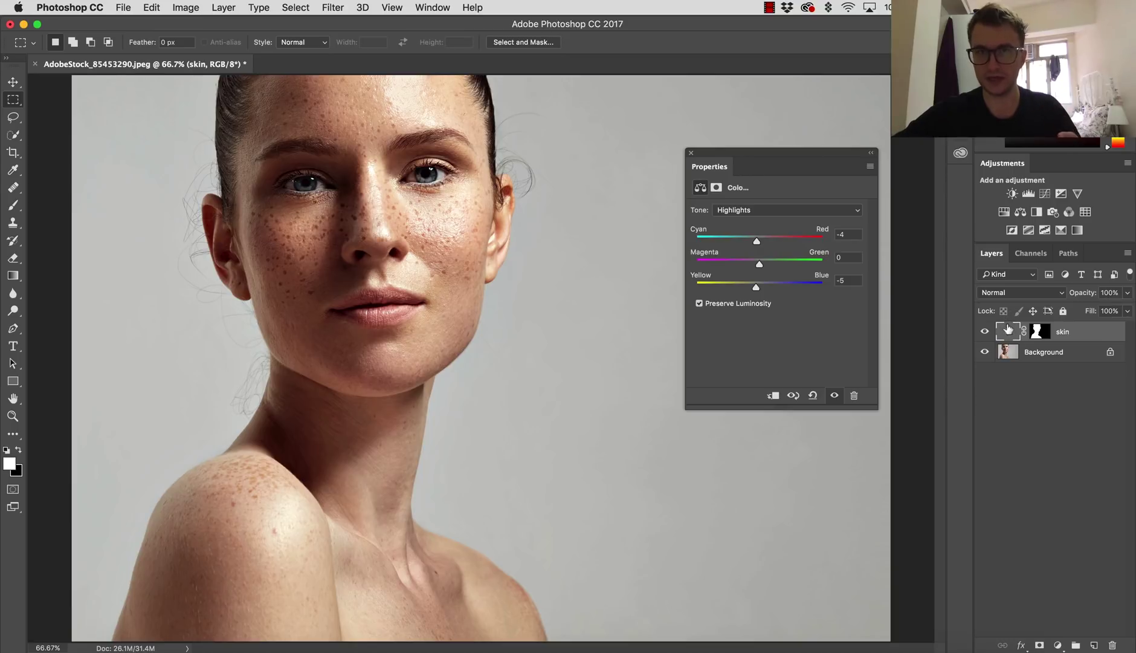
Step: Change the skin layer's blend mode to Color and toggle it to compare
left_click(995, 295)
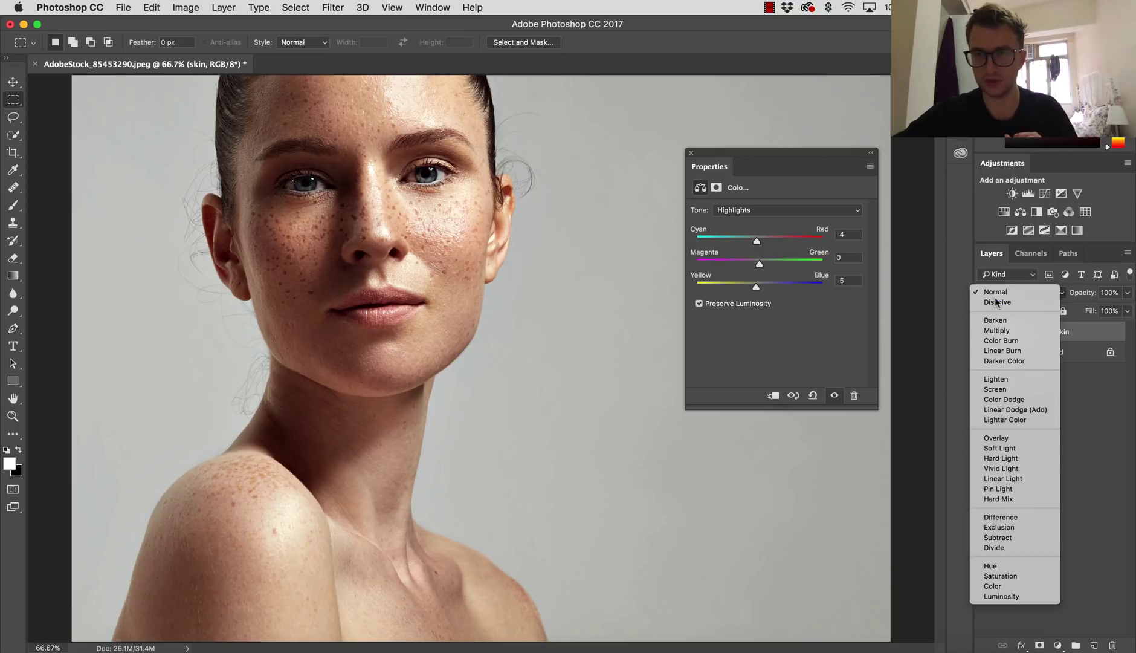
left_click(995, 296)
left_click(996, 296)
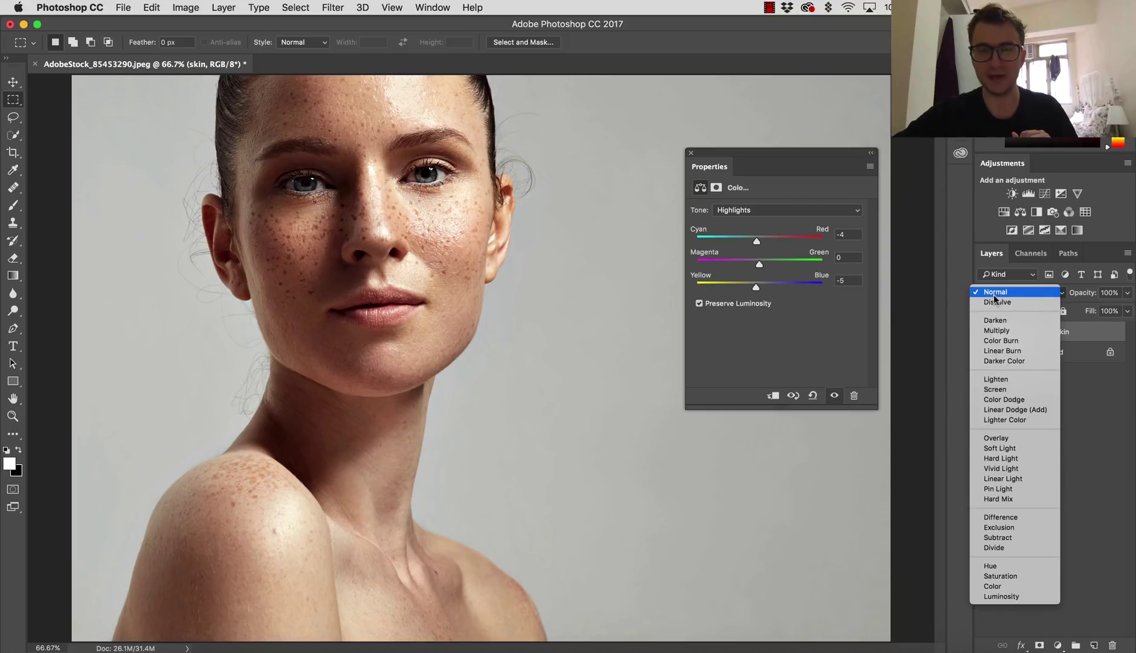
left_click(986, 590)
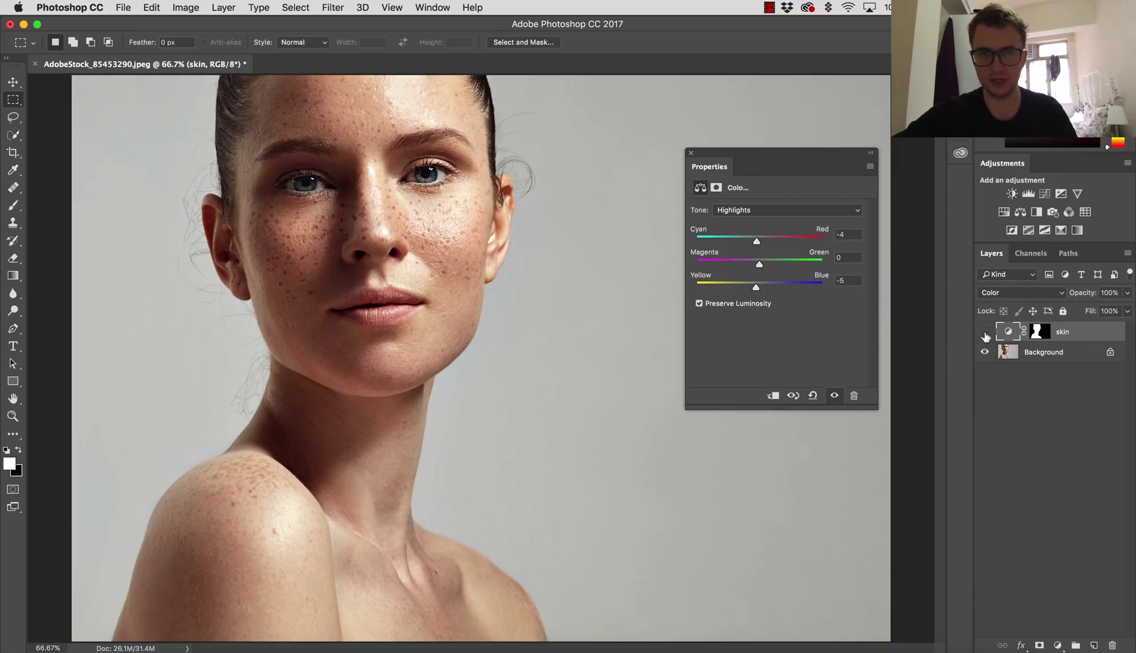
left_click(987, 342)
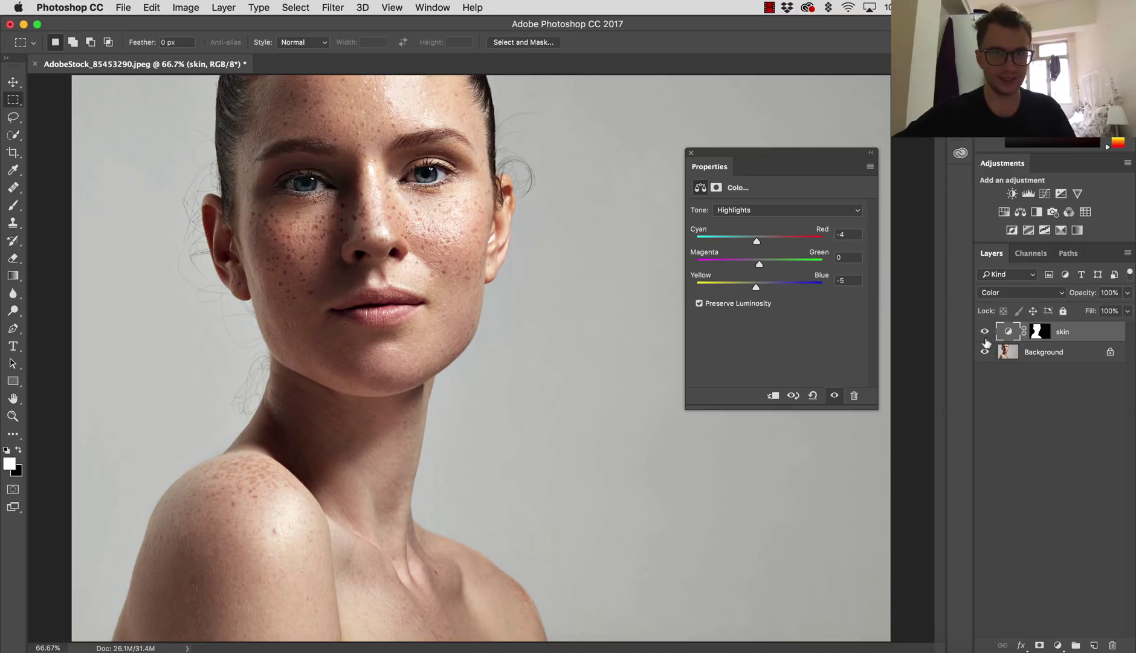
Step: Review the Midtones values, then ease the Highlights Yellow–Blue to -3
left_click(732, 210)
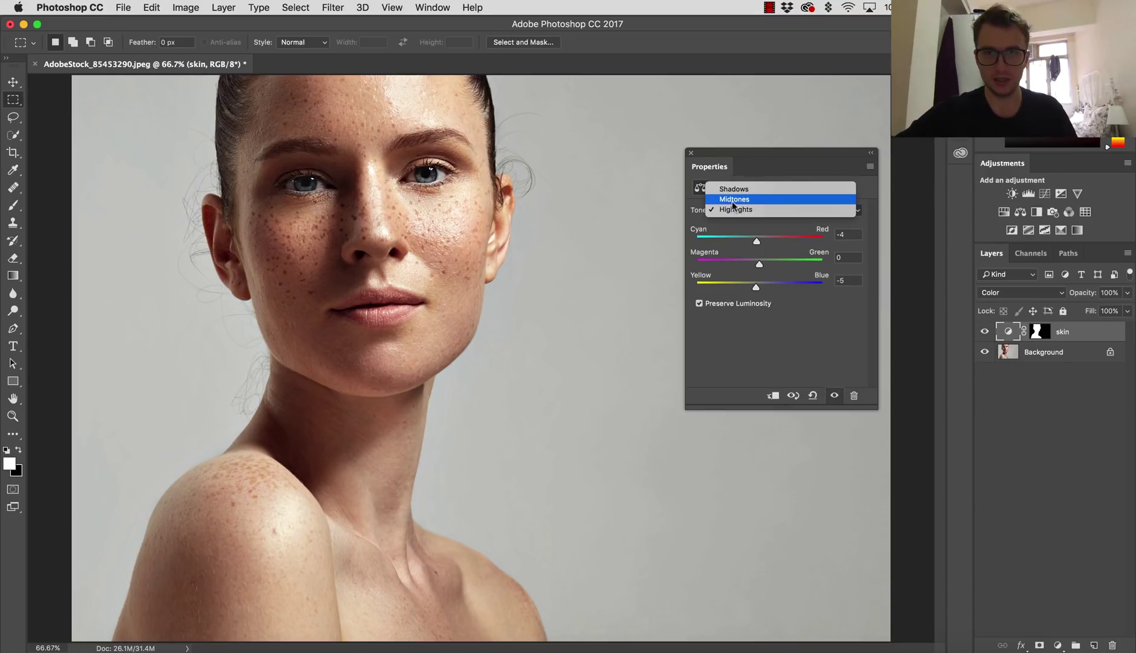
left_click(735, 202)
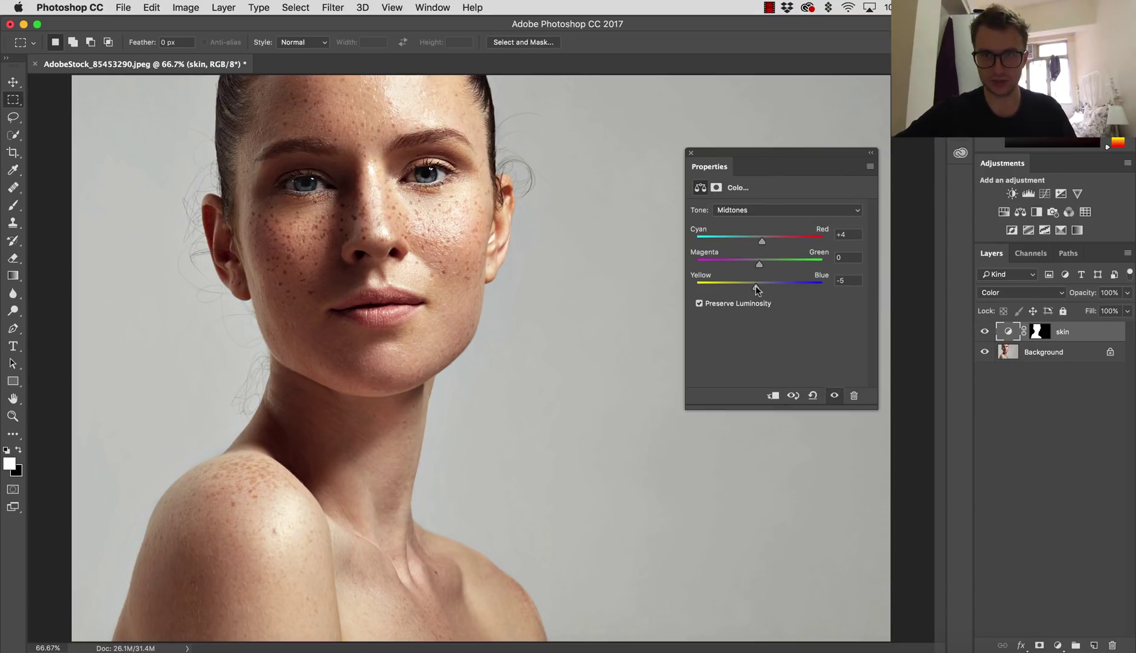
left_click(747, 214)
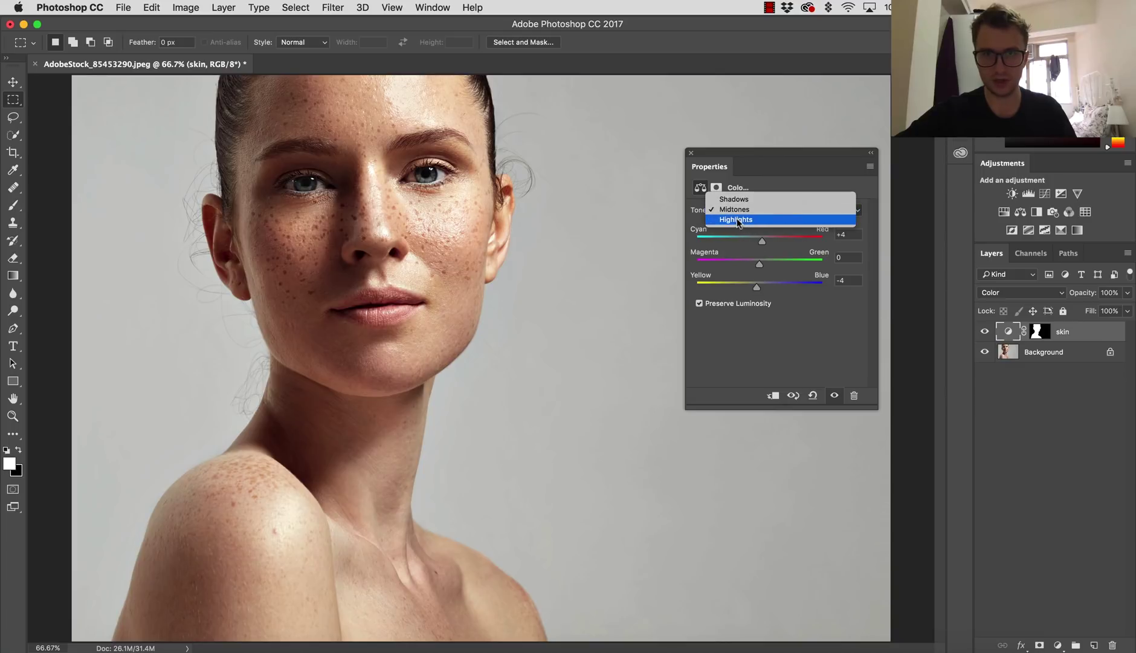
left_click(737, 217)
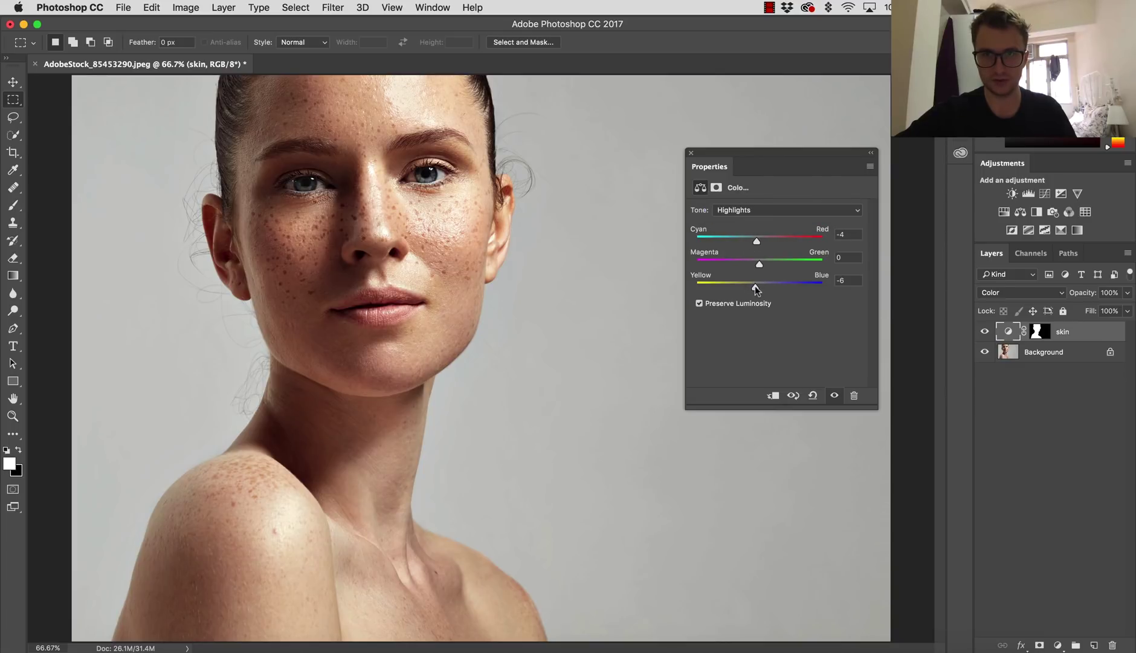
left_click_drag(757, 288, 756, 285)
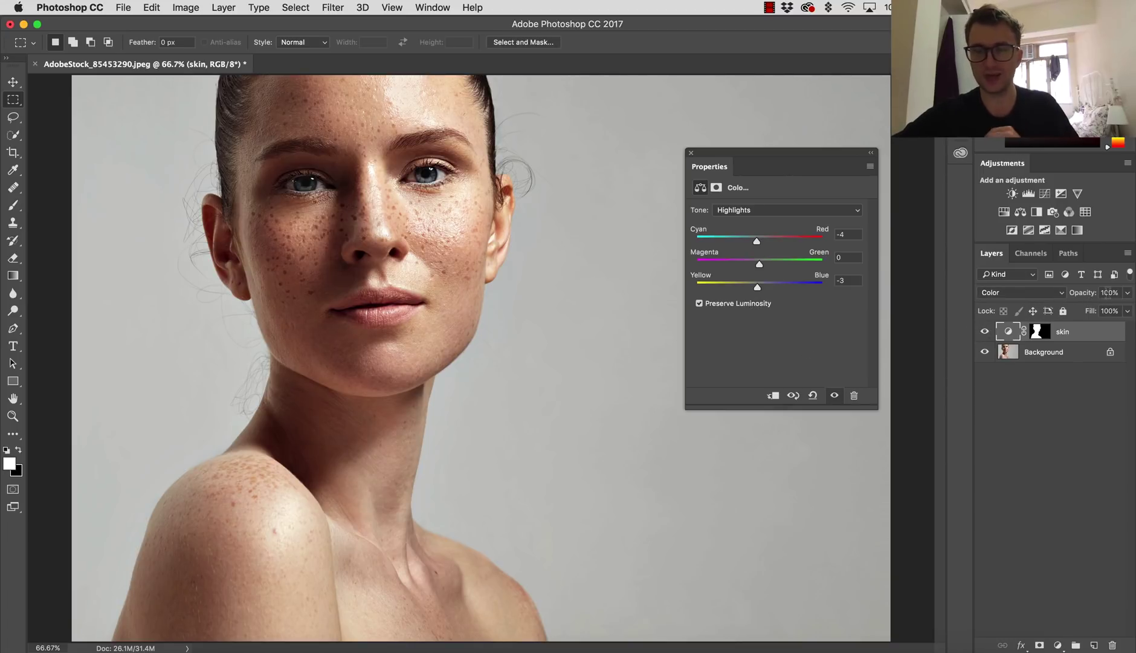
Step: Load the skin mask as a selection and add a Hue/Saturation layer with Master Saturation -5
left_click(1040, 331, "super")
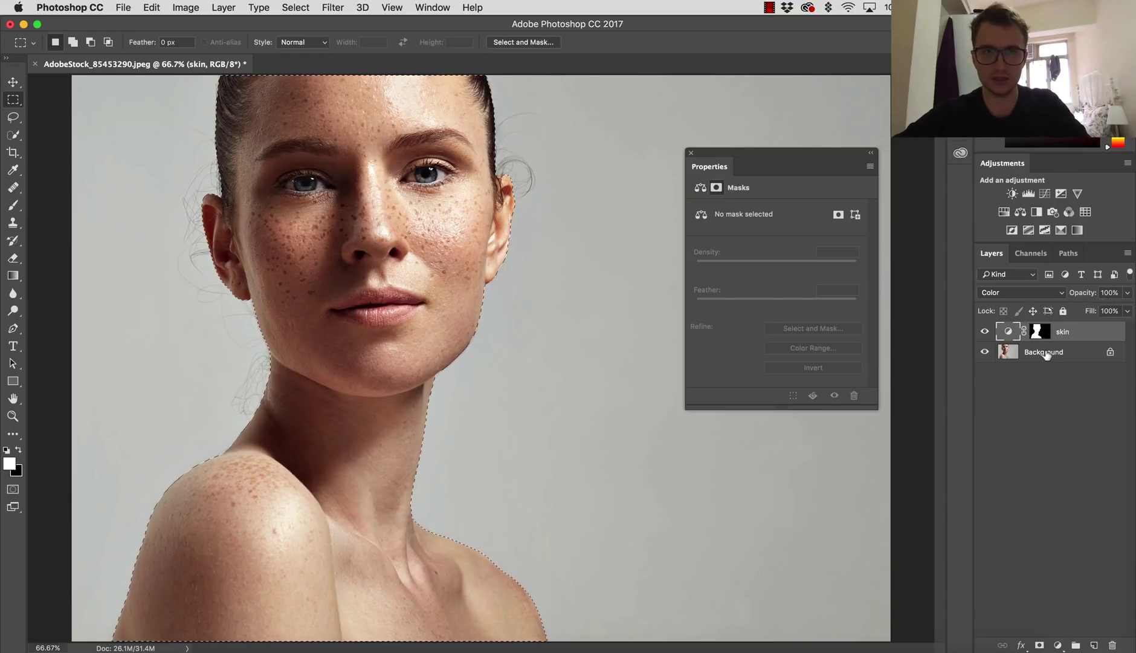
left_click(1057, 645)
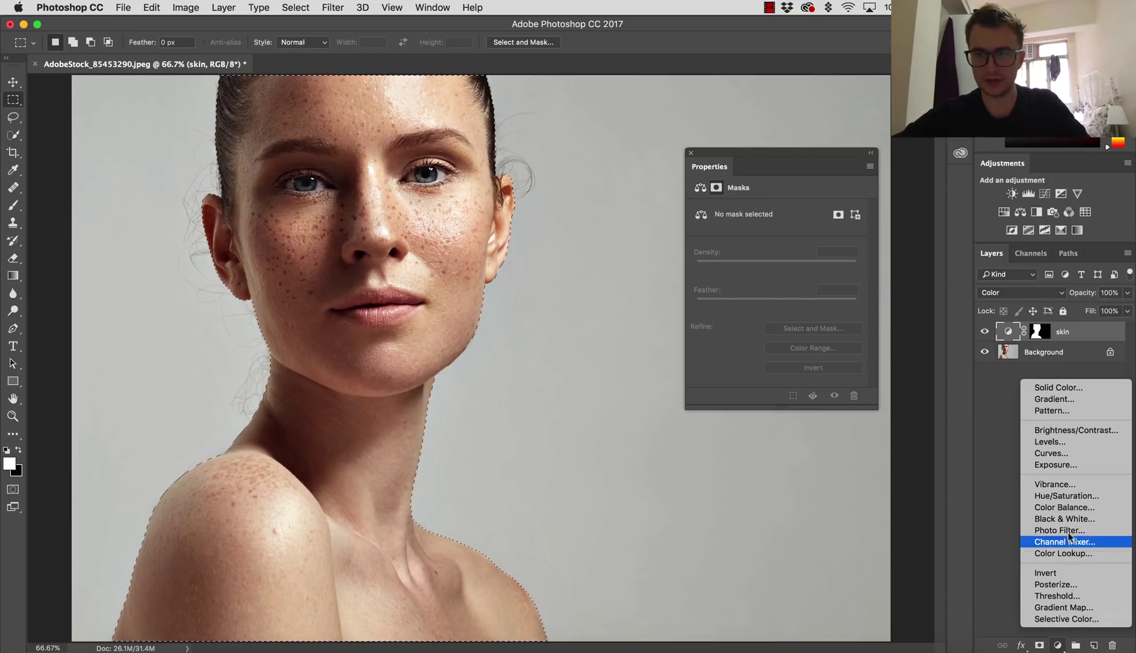
left_click(1063, 501)
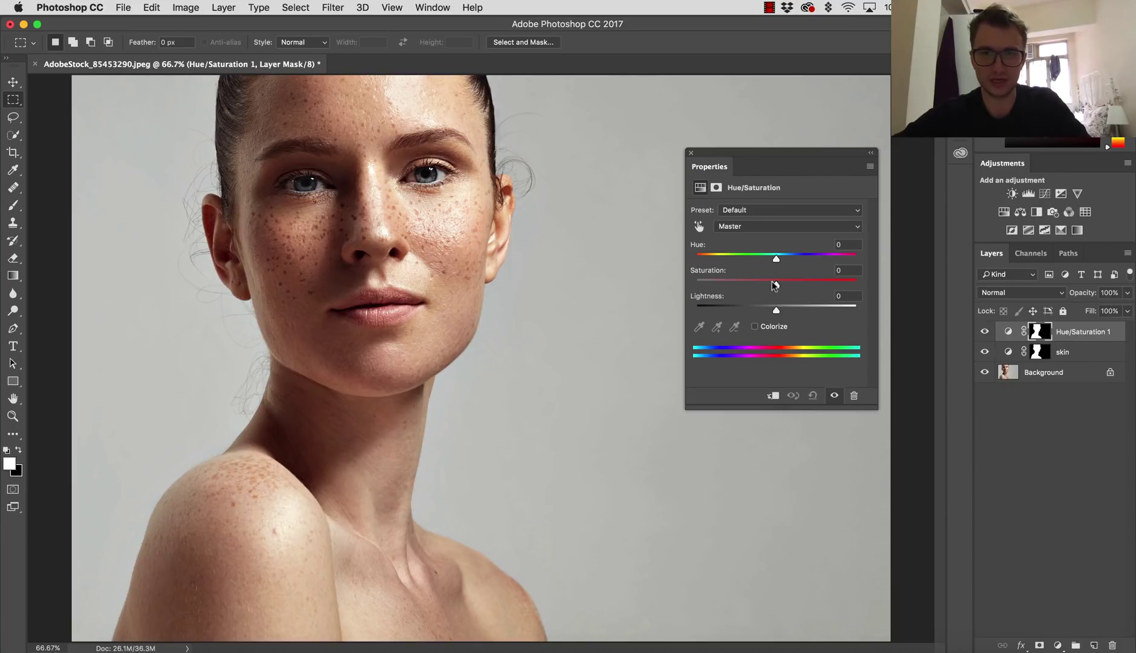
left_click_drag(775, 284, 771, 280)
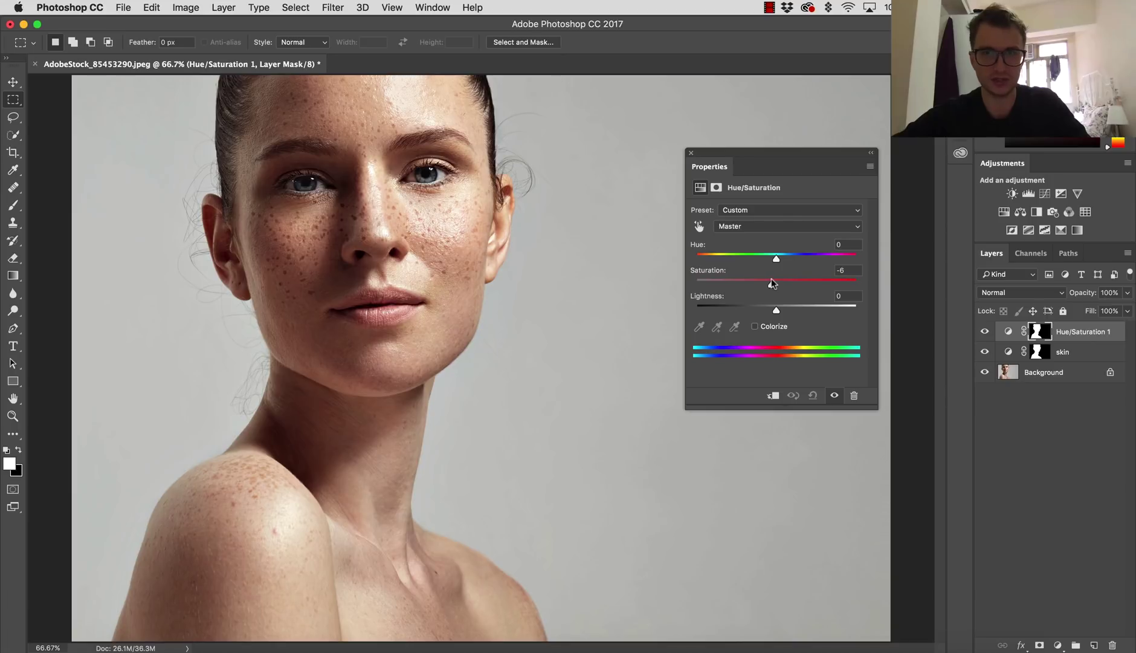
Step: Lower Yellows saturation to -2 and set the Hue/Saturation layer to Color blend mode
left_click(753, 227)
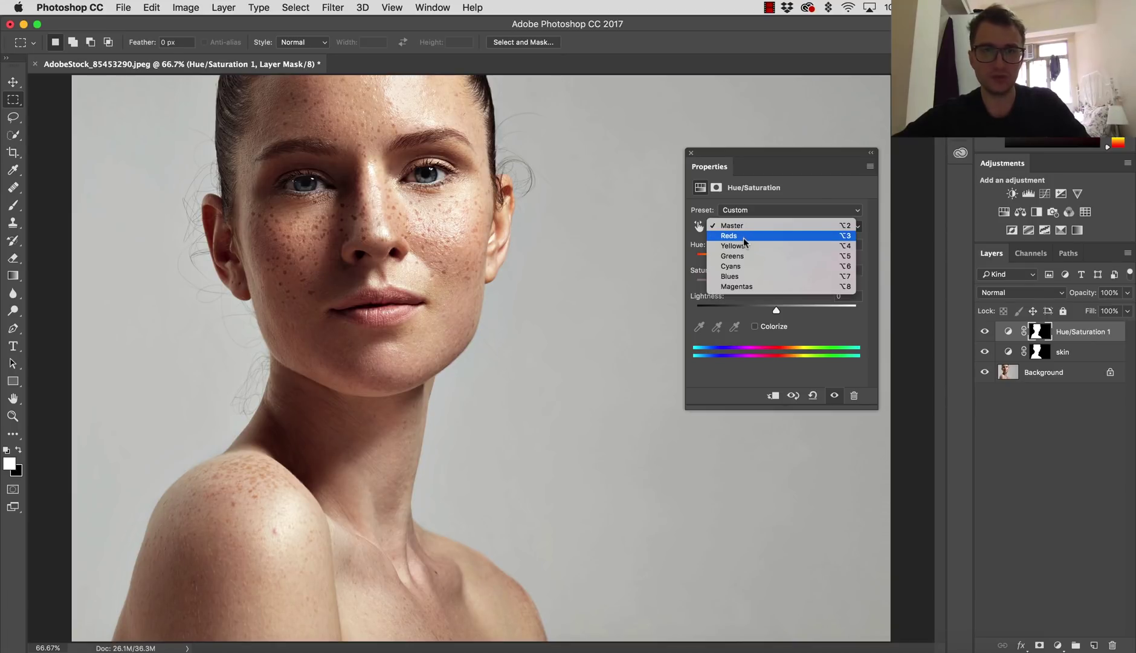
left_click(744, 246)
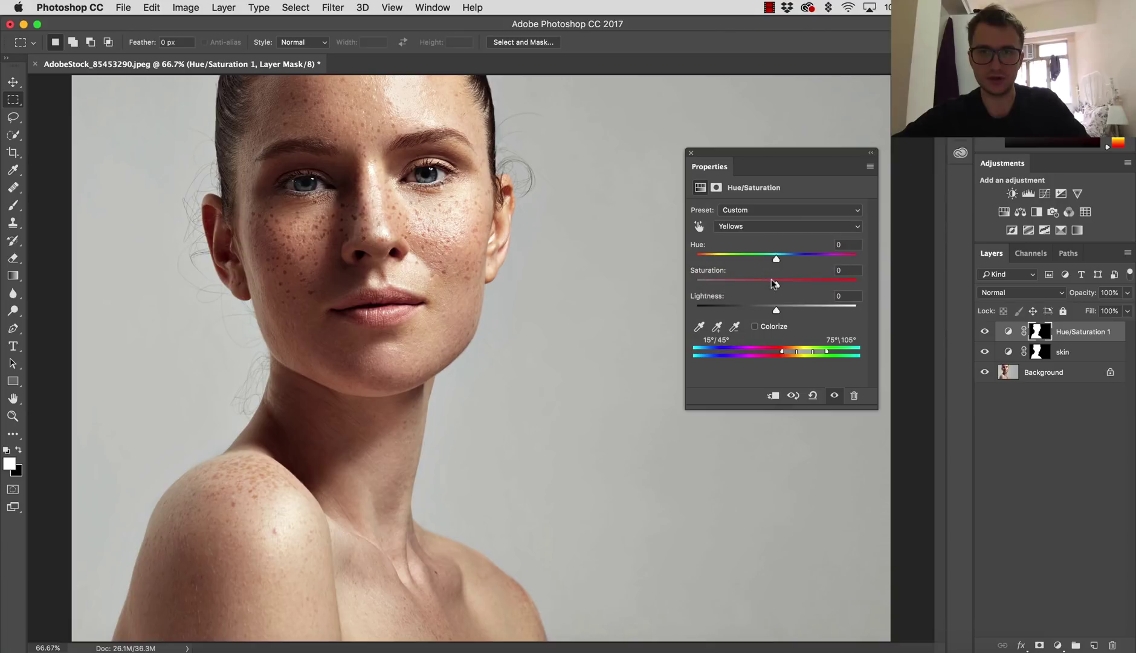
left_click(775, 284)
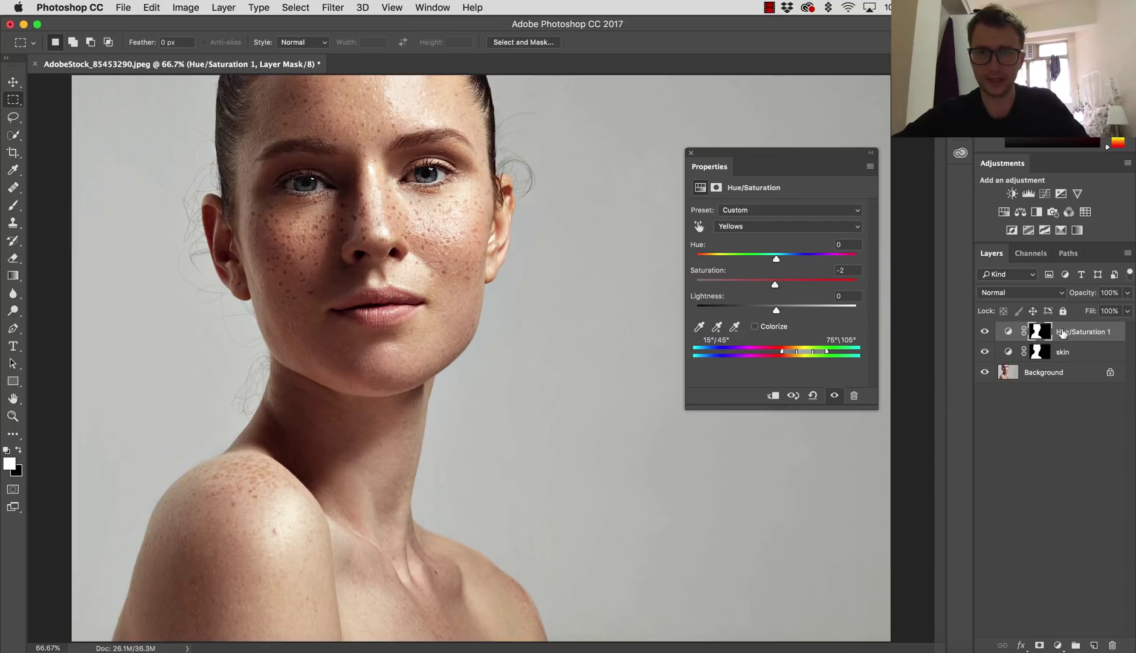
left_click(1013, 294)
left_click(985, 584)
left_click(985, 331)
left_click(985, 332)
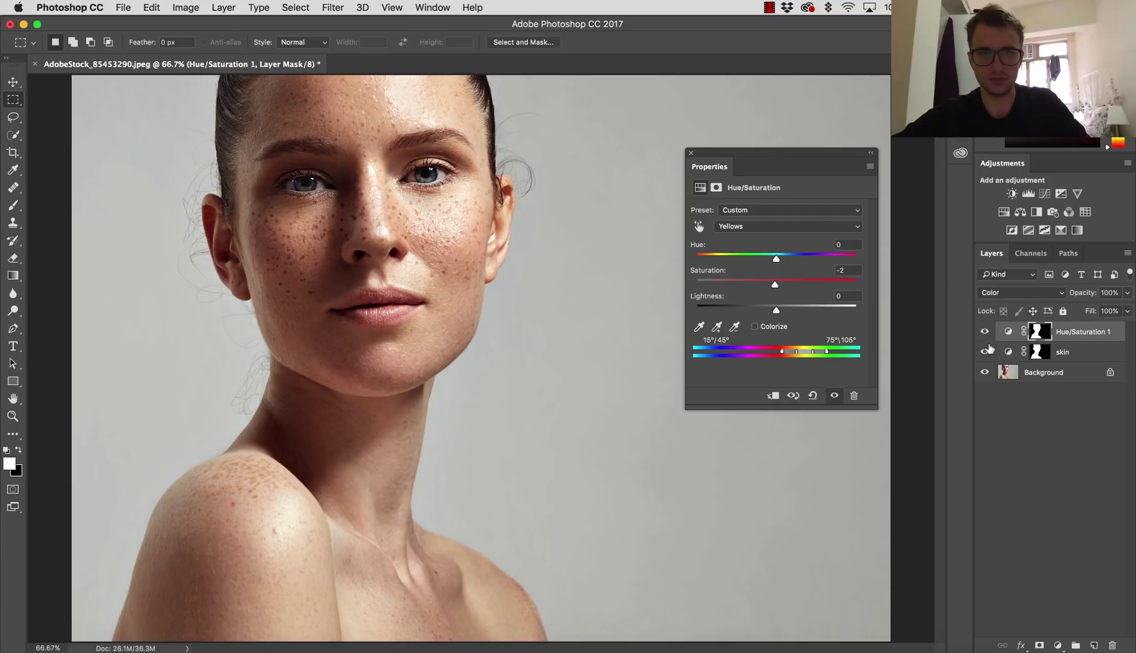
Step: Select both adjustment layers, group them with Cmd+G, and name the group 'warm tones'
left_click(1070, 354, "shift")
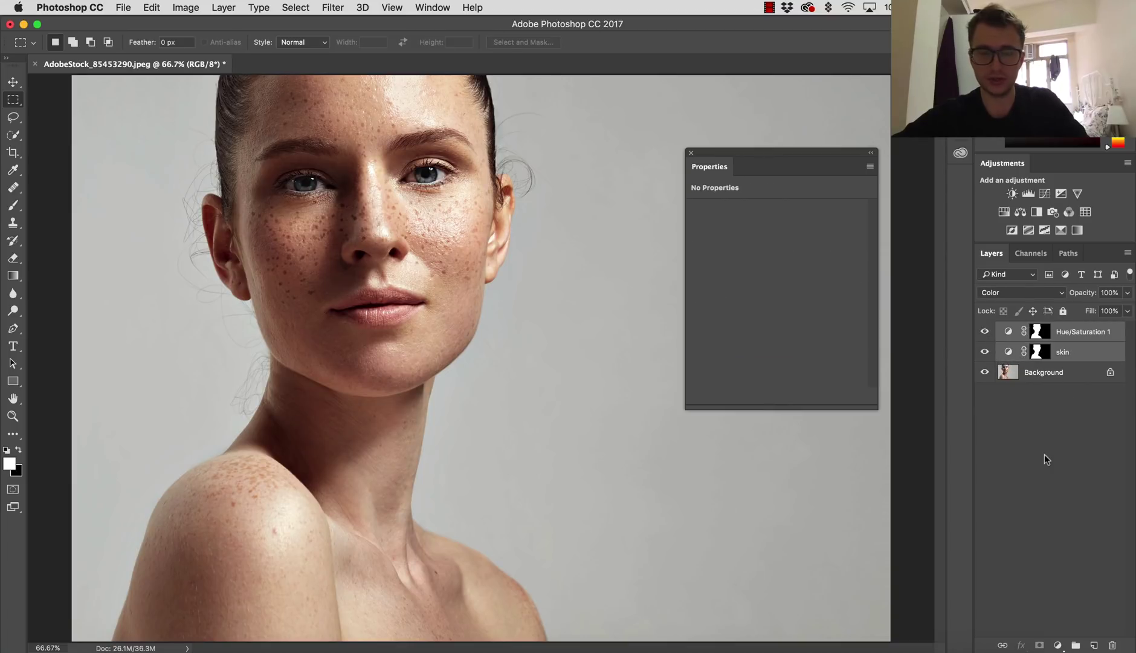
key("super+g")
double_click(1037, 330)
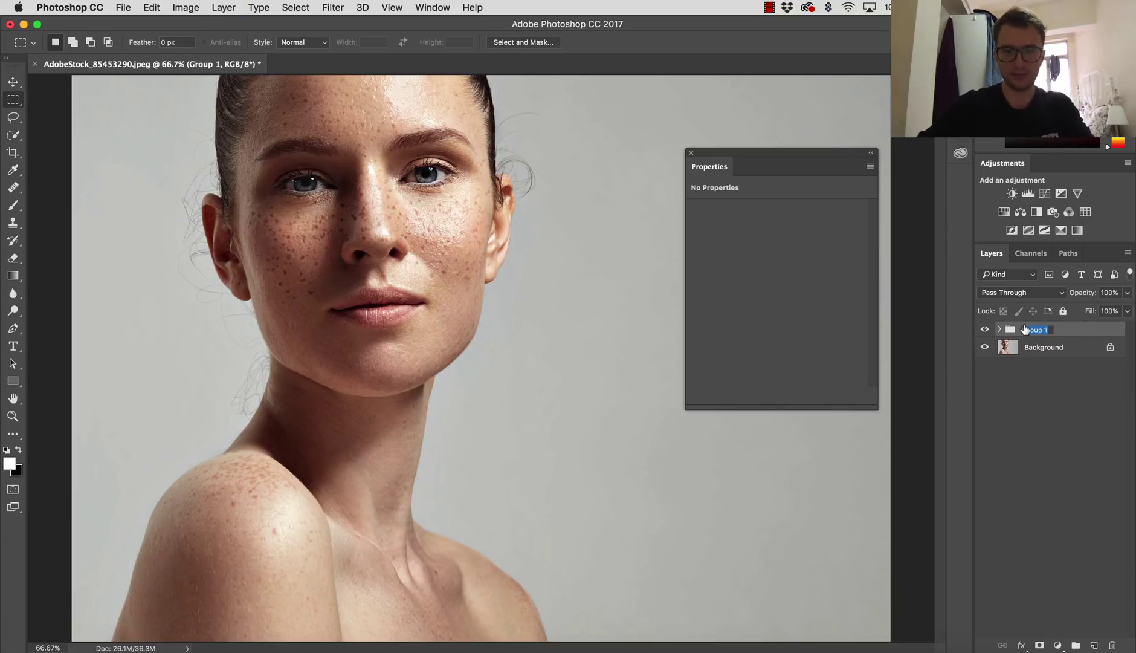
type("war")
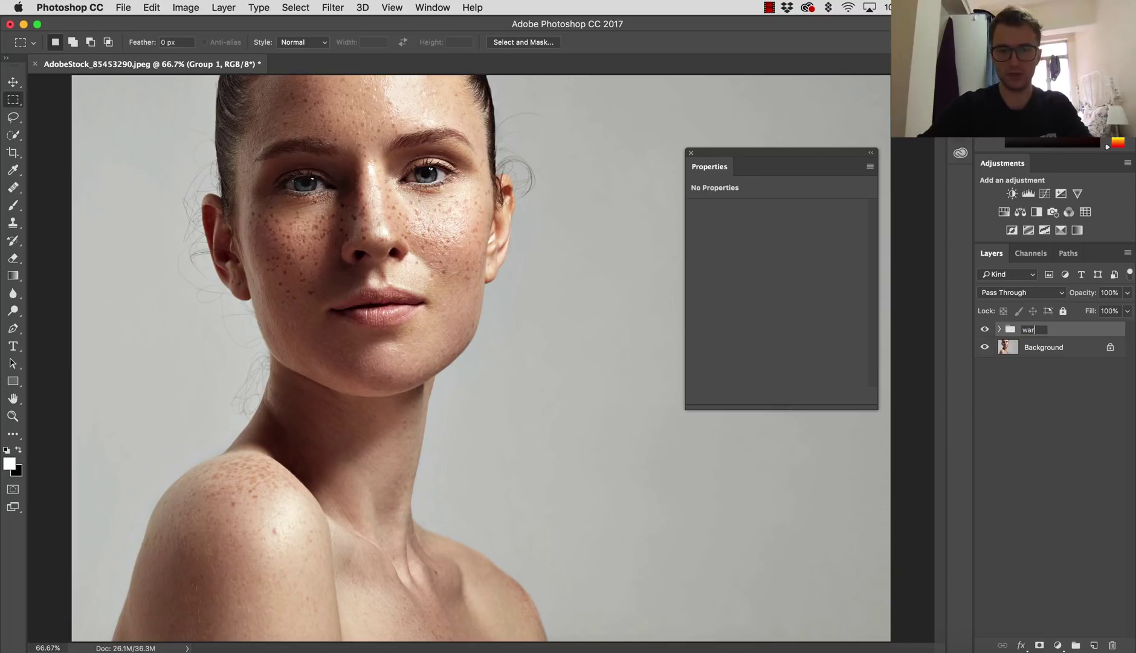
type("m tones")
key("Return")
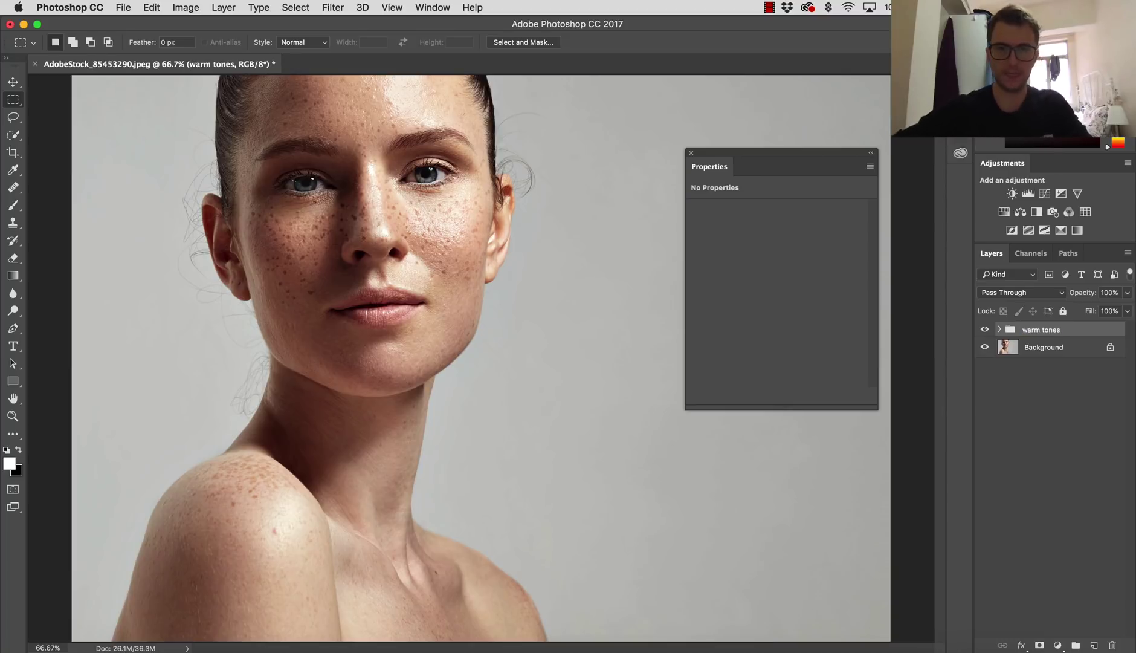